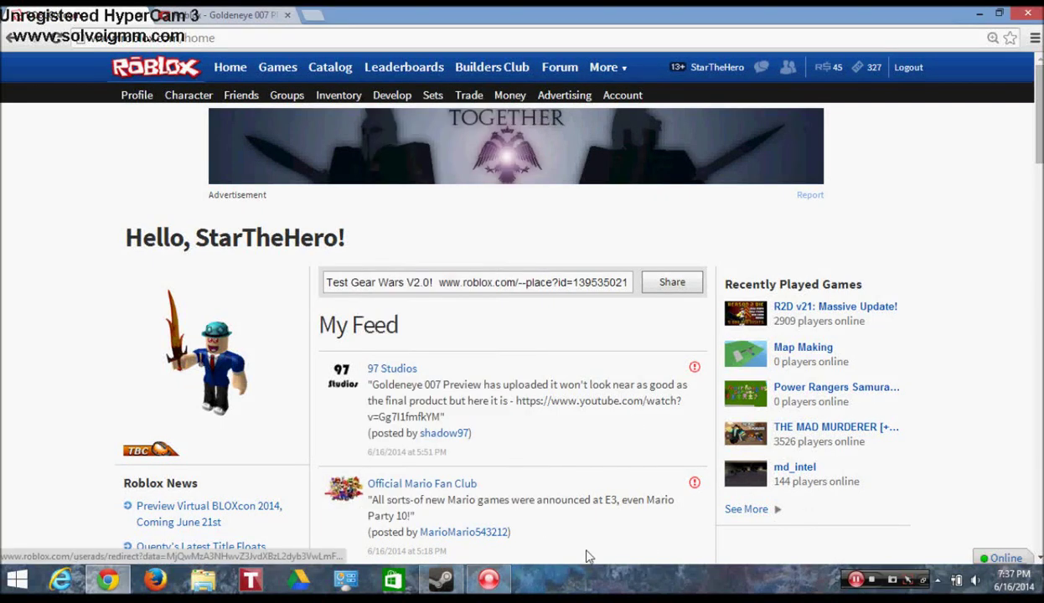
# Step: Open the Groups page showing the user's own Fan Club group and its members
pyautogui.click(489, 578)
pyautogui.click(500, 549)
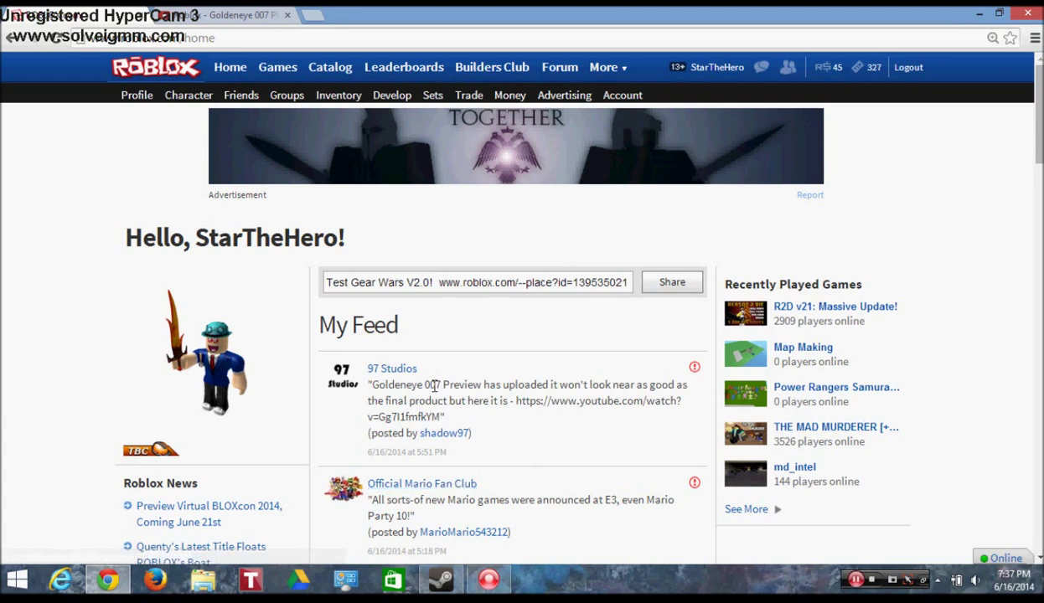
pyautogui.scroll(-2, 281, 167)
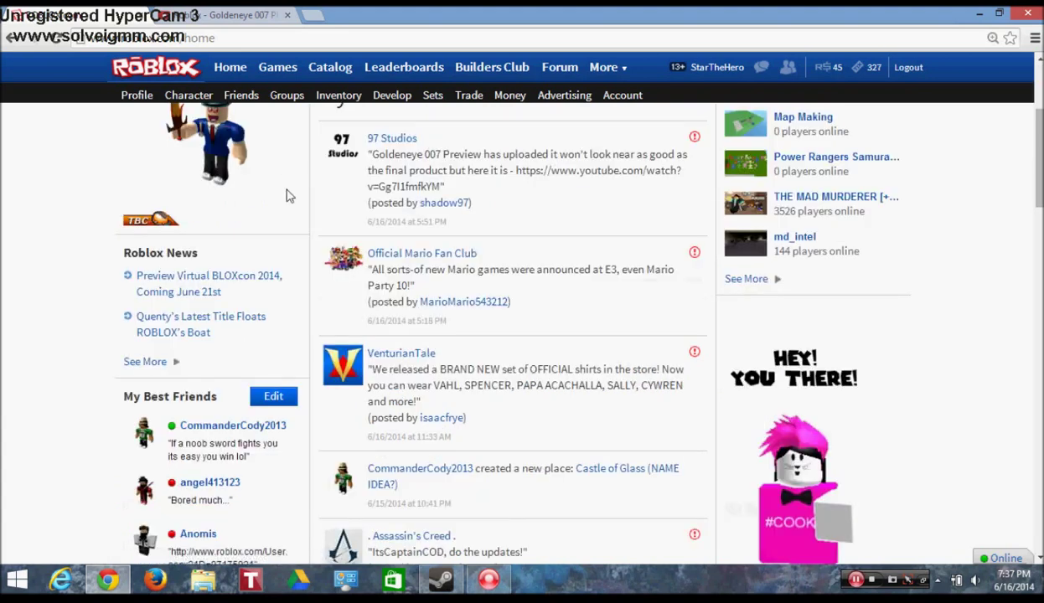
pyautogui.scroll(1, 282, 176)
pyautogui.scroll(-3, 485, 234)
pyautogui.scroll(-2, 484, 234)
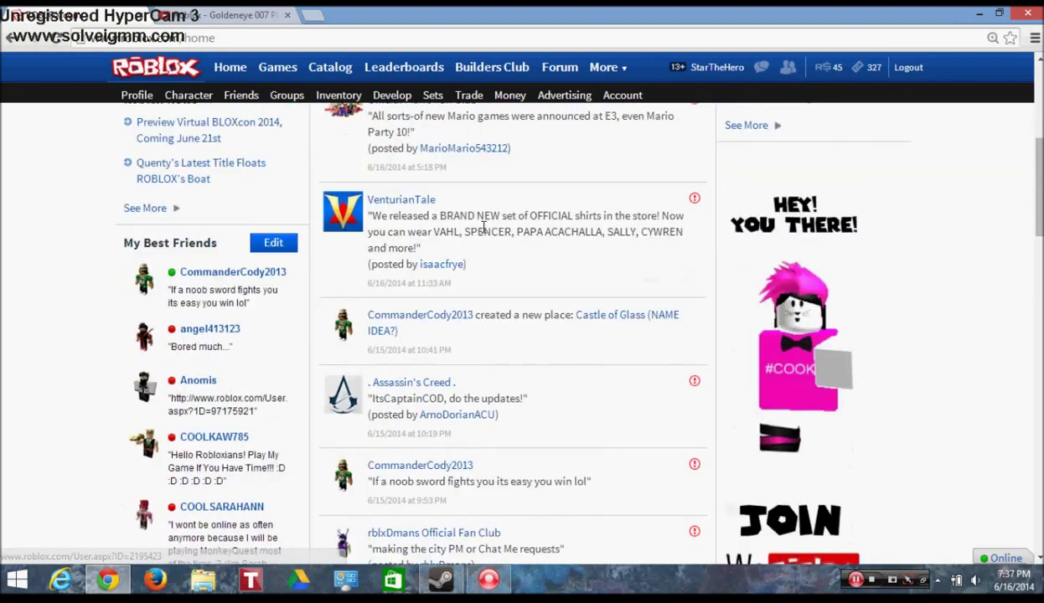
pyautogui.scroll(5, 225, 147)
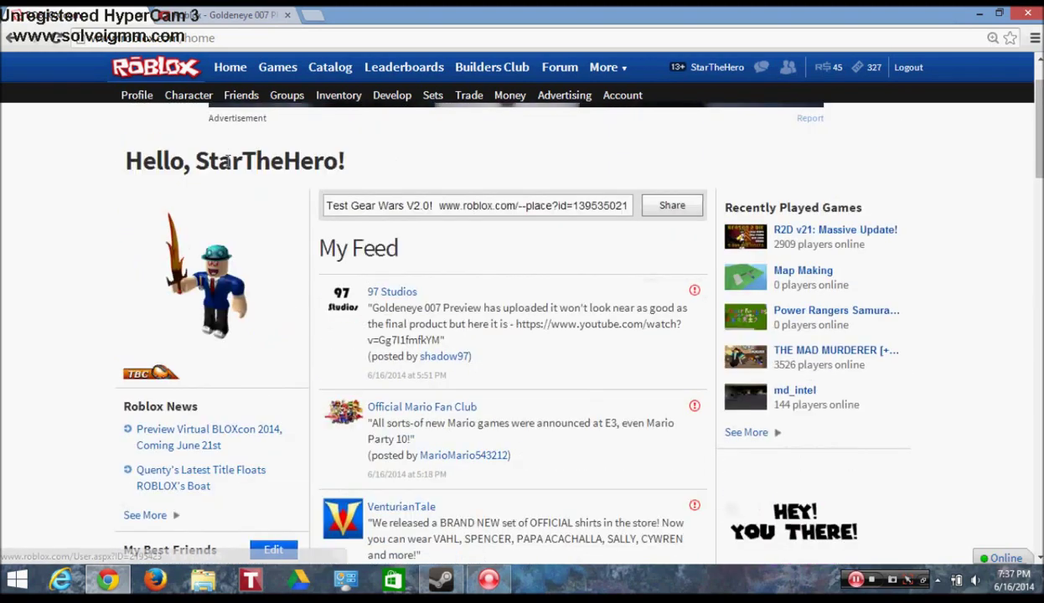
pyautogui.click(286, 97)
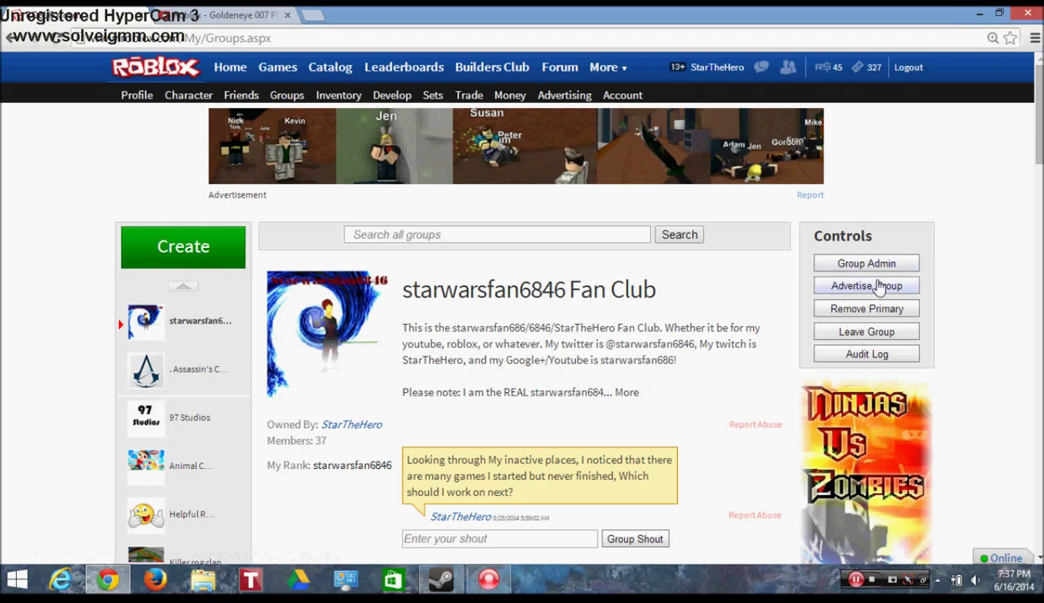
# Step: Go to the profile and open the Gear Wars V1.9.8 place page
pyautogui.click(140, 96)
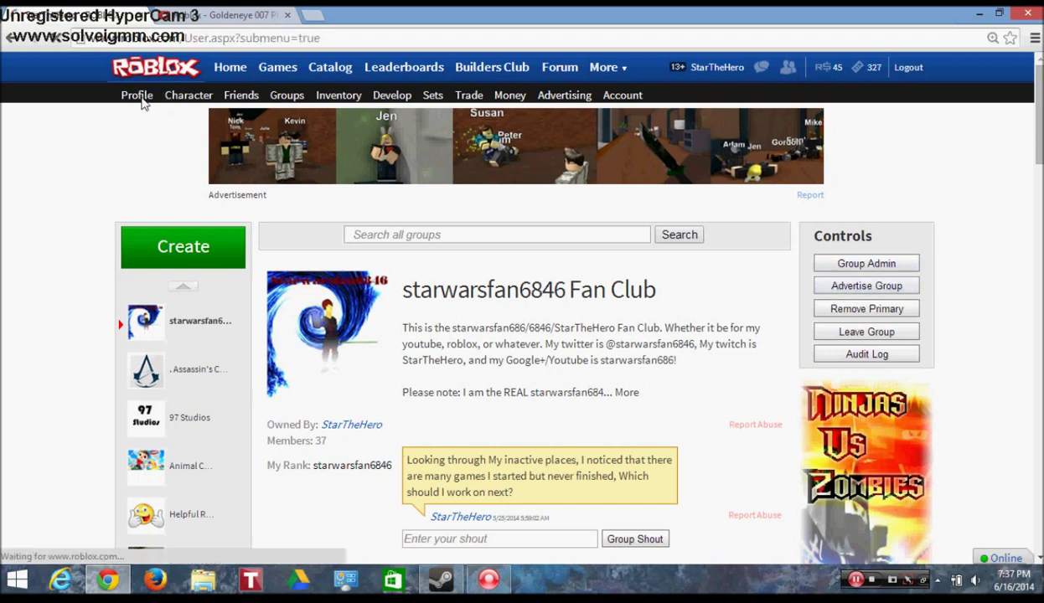
pyautogui.click(692, 418)
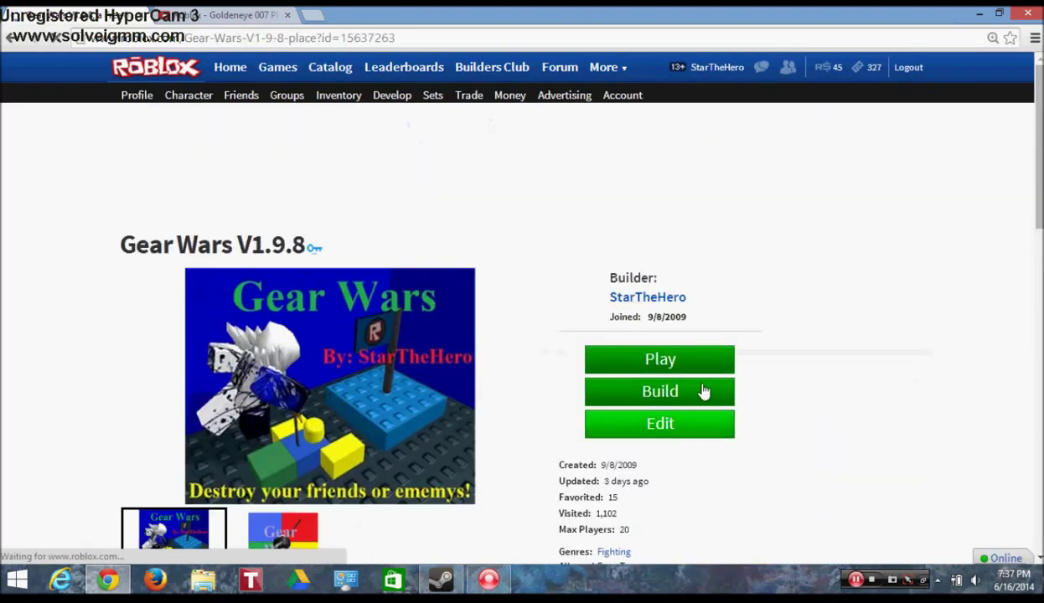
pyautogui.scroll(-4, 655, 318)
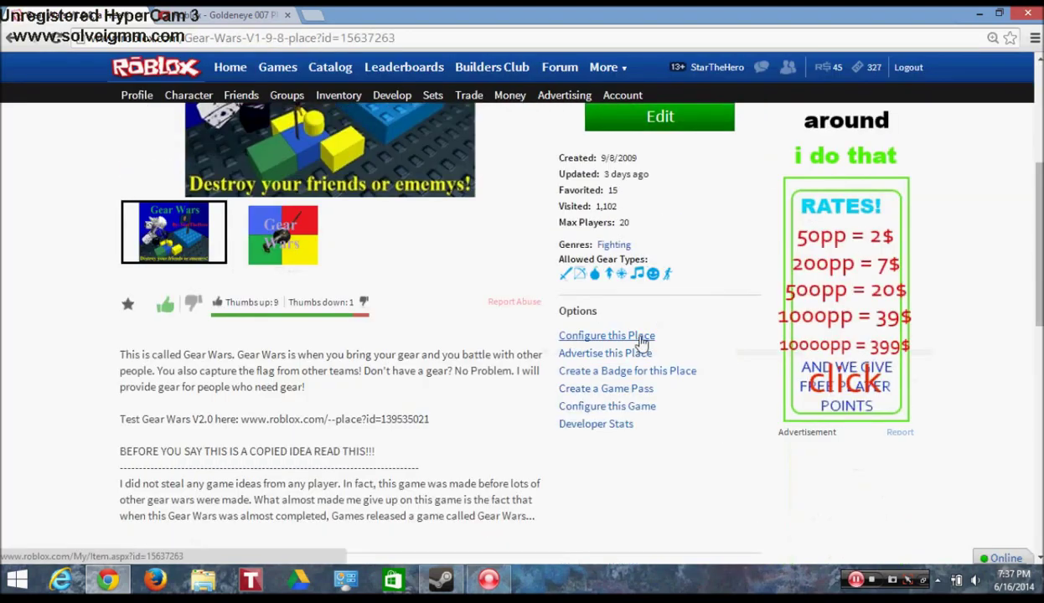
# Step: Visit the badge page, start a Gear Wars ad, then return to the profile
pyautogui.click(634, 371)
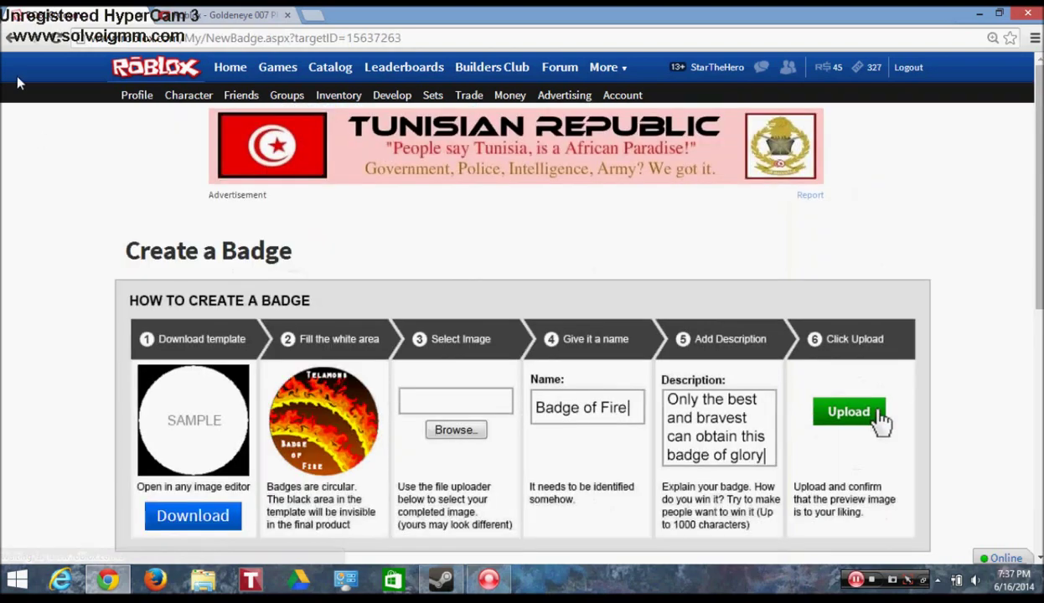
pyautogui.click(848, 411)
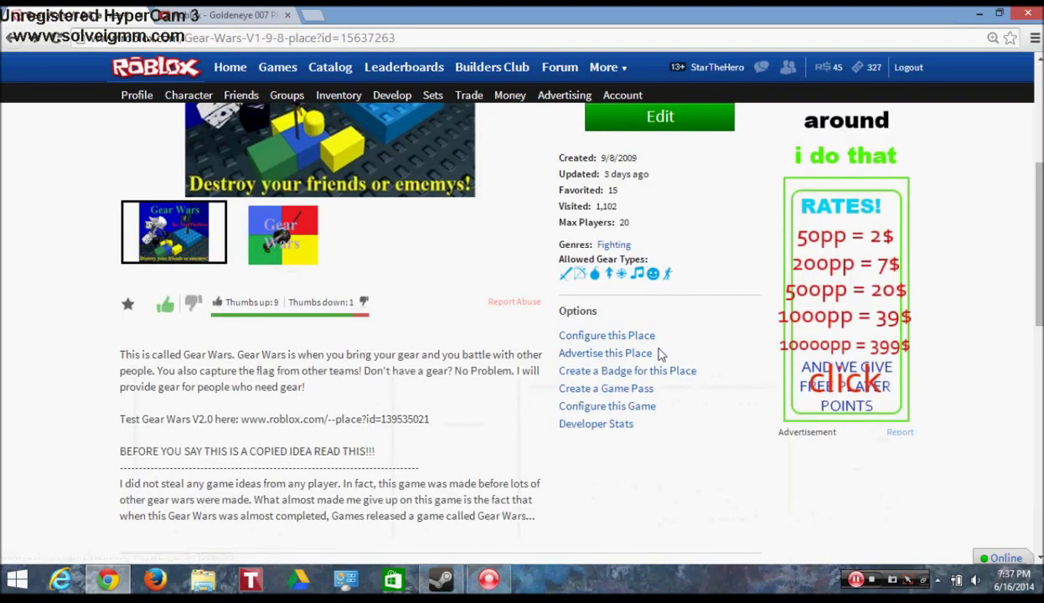
pyautogui.click(646, 354)
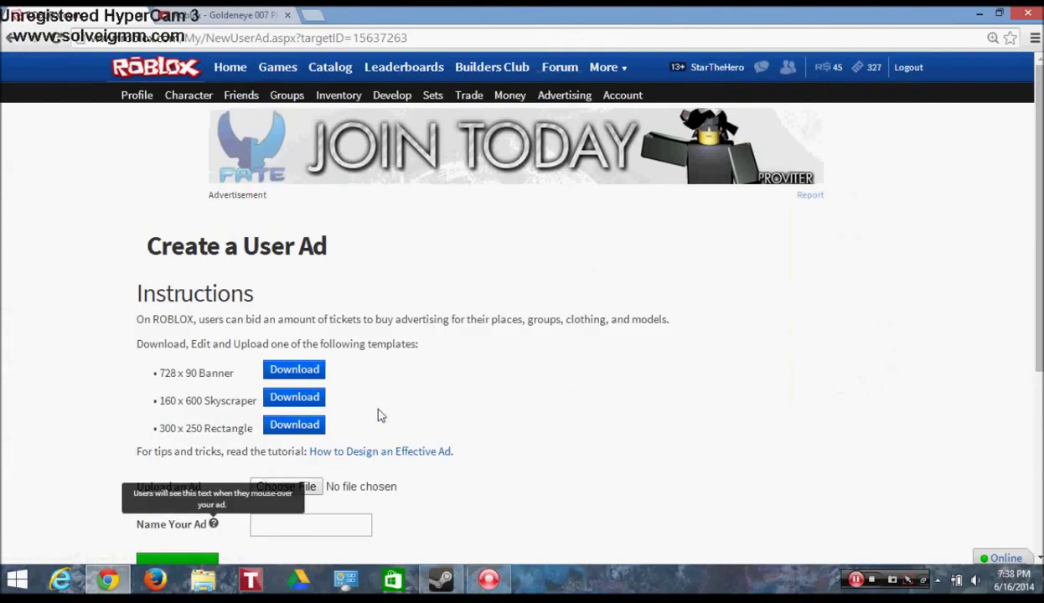
pyautogui.click(143, 100)
# Step: Open the Red rangers uniform shirt from Inventory > Shirts and show its actions
pyautogui.scroll(-10, 323, 356)
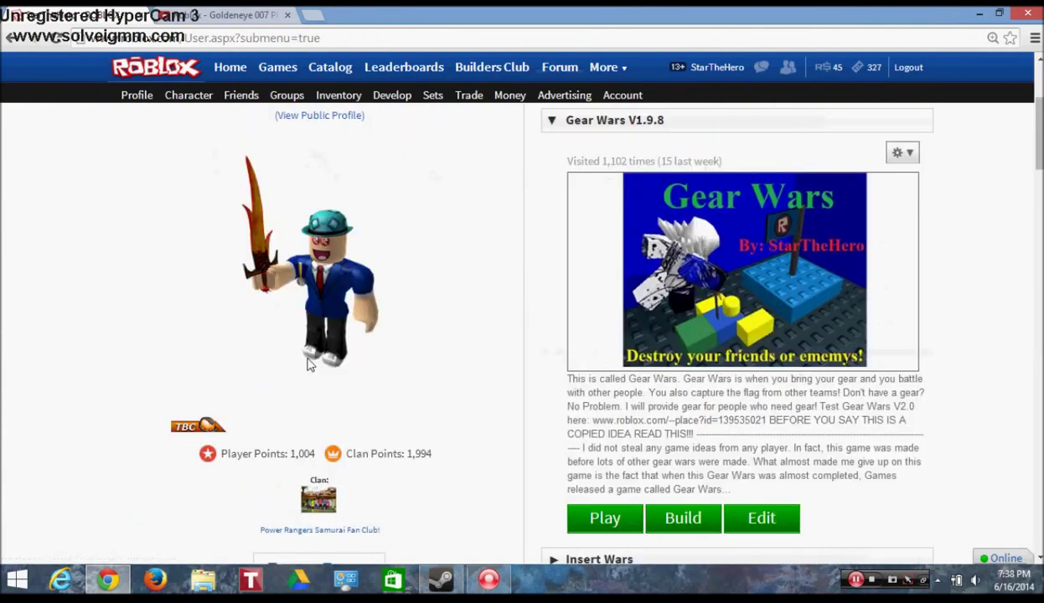
pyautogui.scroll(-20, 322, 356)
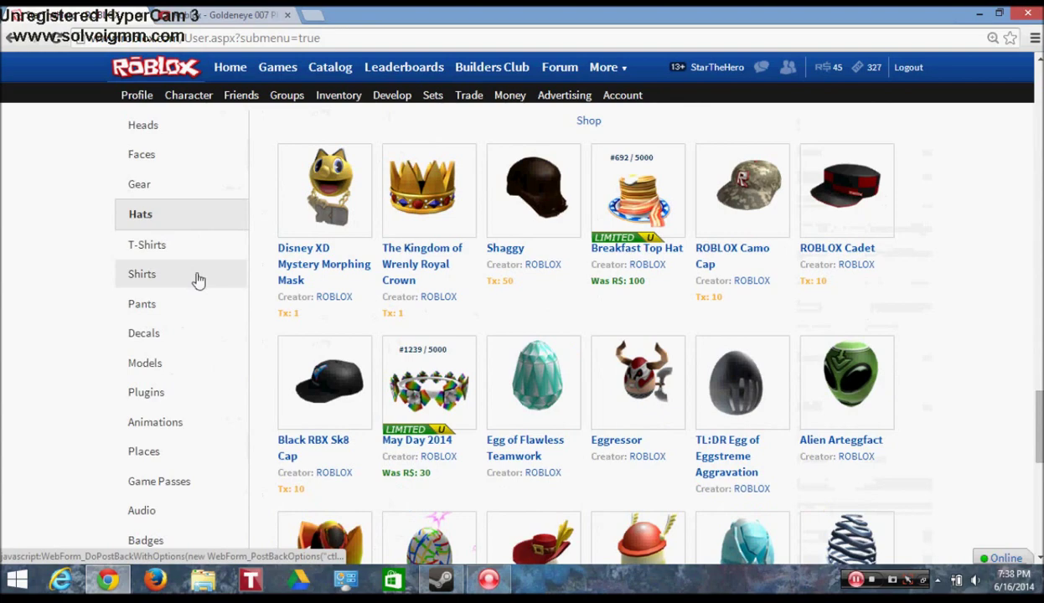
pyautogui.click(199, 281)
pyautogui.scroll(-1, 707, 233)
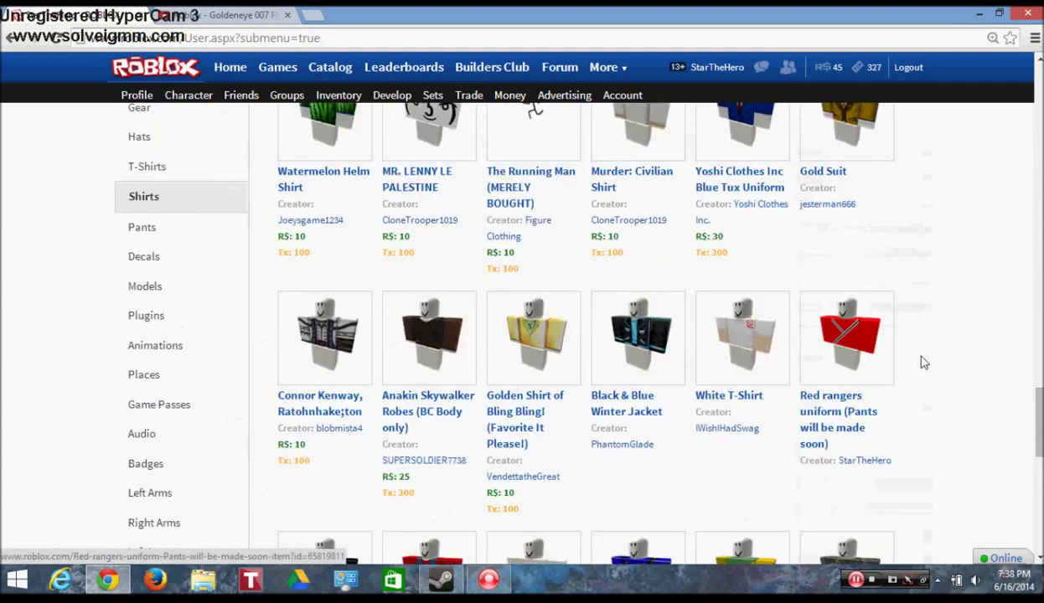
pyautogui.click(833, 331)
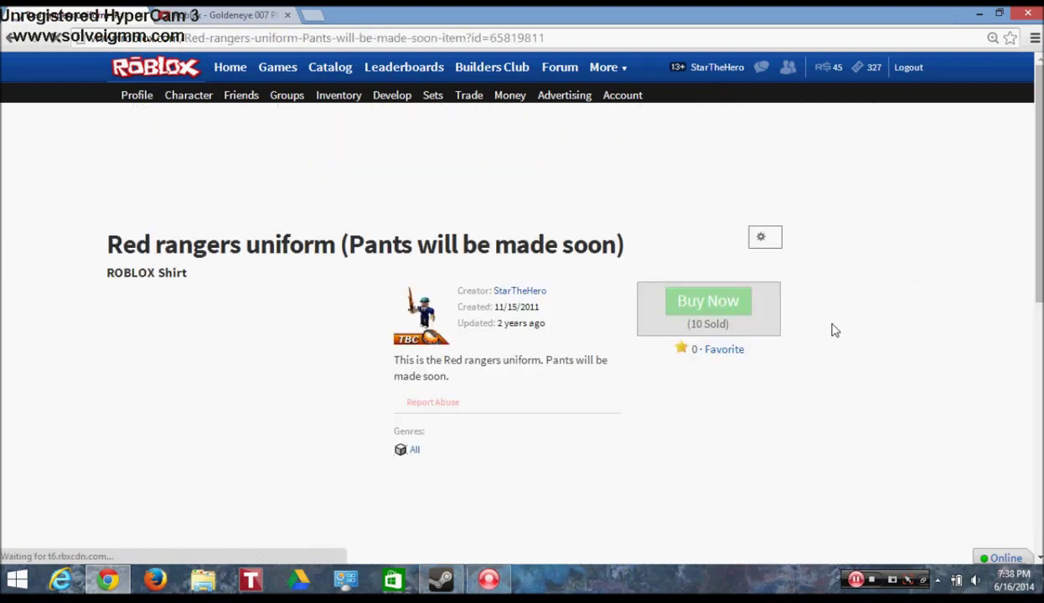
pyautogui.click(765, 237)
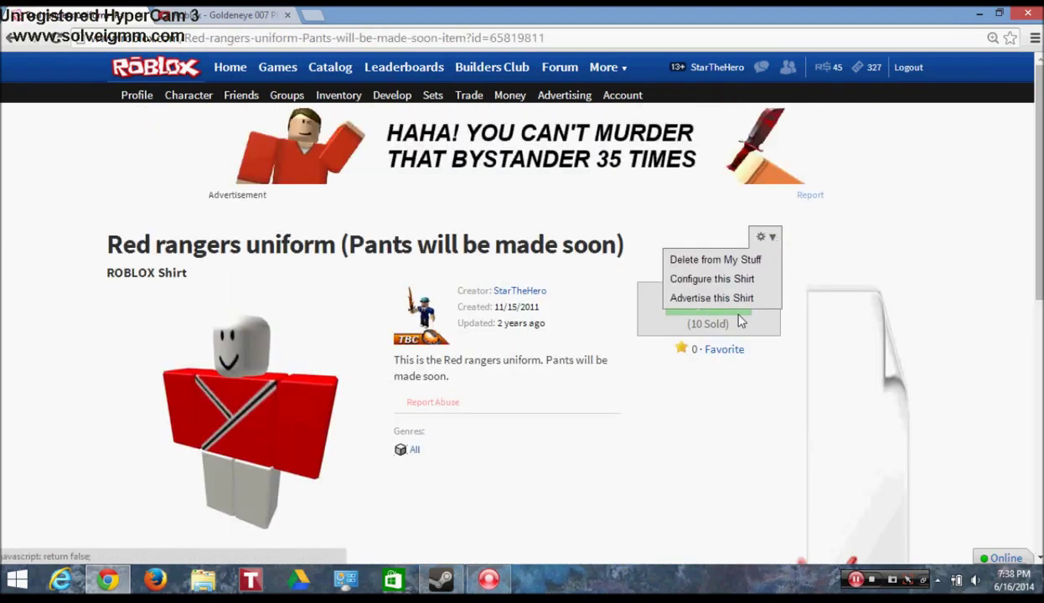
# Step: Return to the profile and show the Gear Wars place's action menu
pyautogui.click(141, 99)
pyautogui.scroll(-4, 369, 361)
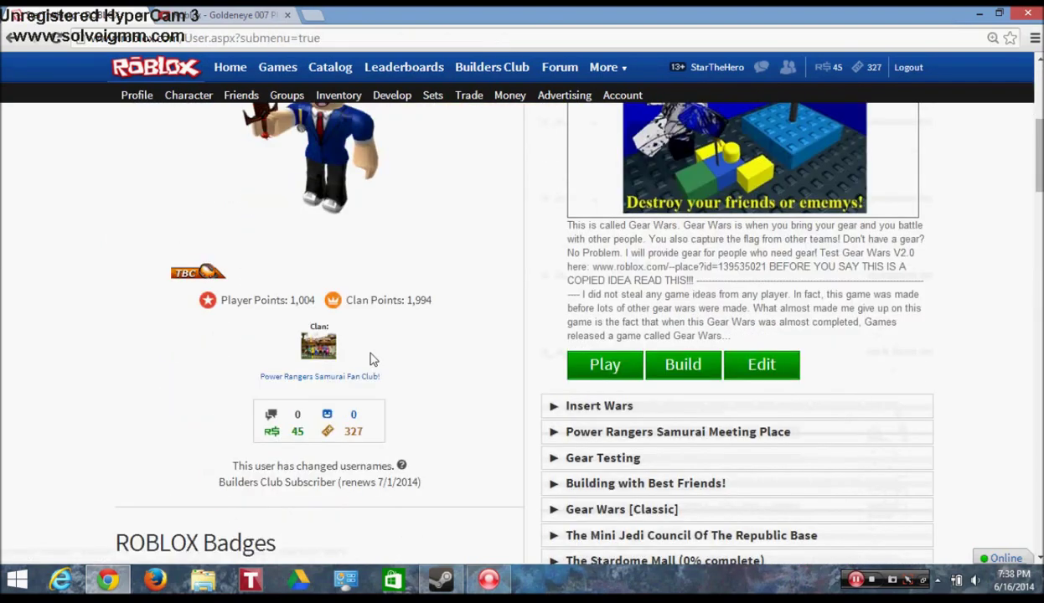
pyautogui.scroll(2, 373, 360)
pyautogui.scroll(-3, 373, 360)
pyautogui.scroll(2, 435, 489)
pyautogui.scroll(2, 536, 433)
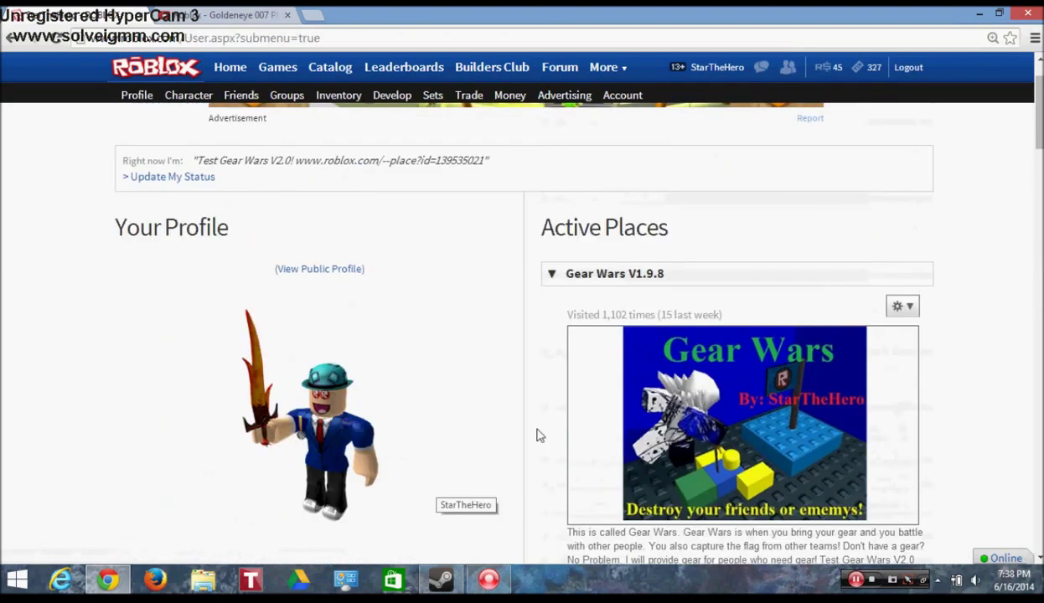
pyautogui.scroll(-3, 764, 325)
pyautogui.scroll(-1, 764, 325)
pyautogui.scroll(2, 868, 299)
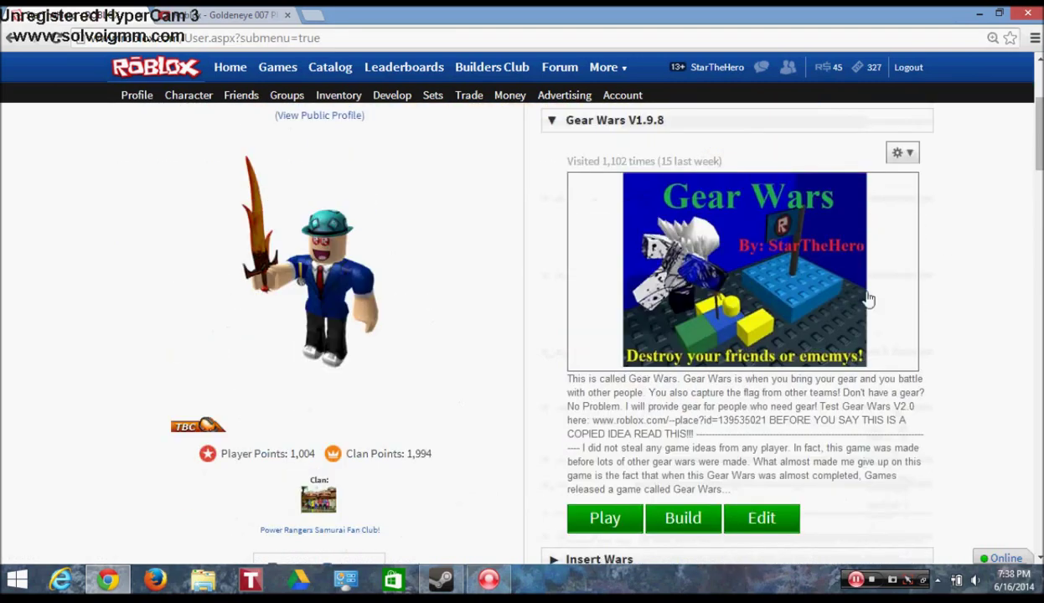
pyautogui.click(897, 155)
# Step: Advertise Gear Wars and highlight the 728 x 90 and 160 x 600 template sizes
pyautogui.click(861, 194)
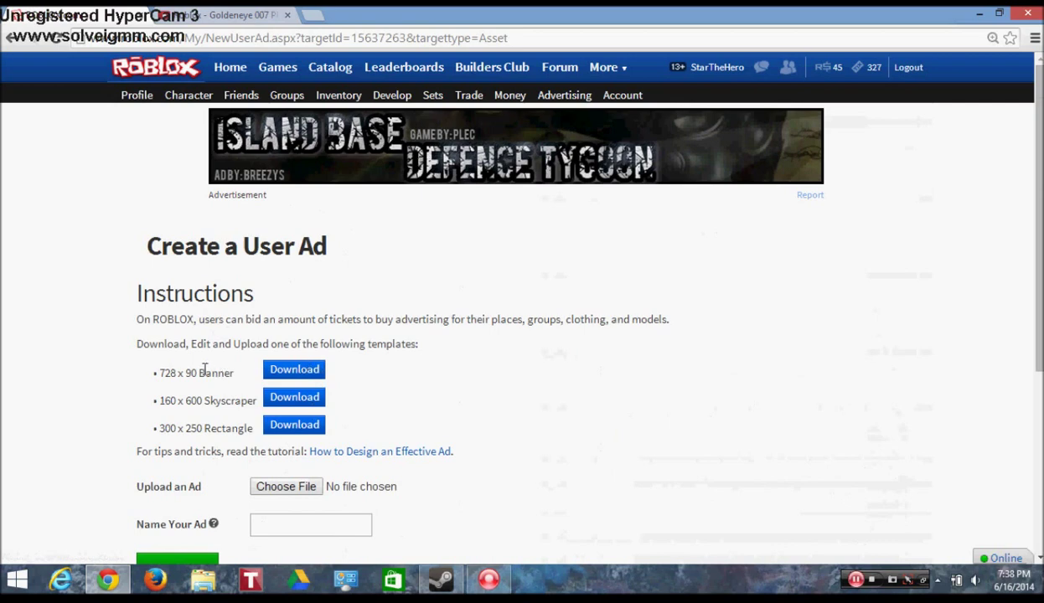
pyautogui.moveTo(158, 374); pyautogui.dragTo(199, 379)
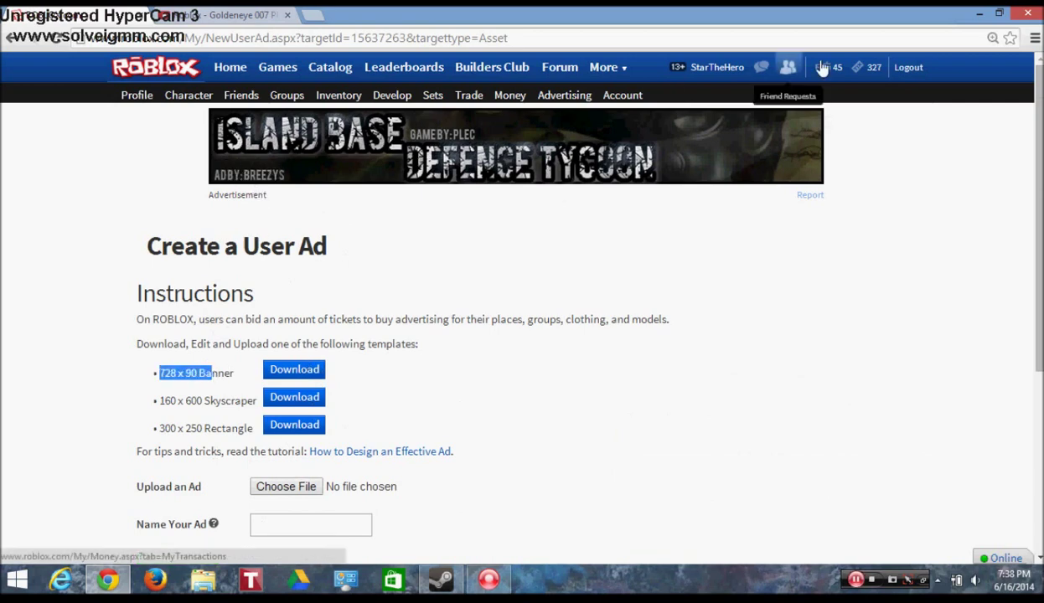
pyautogui.click(565, 194)
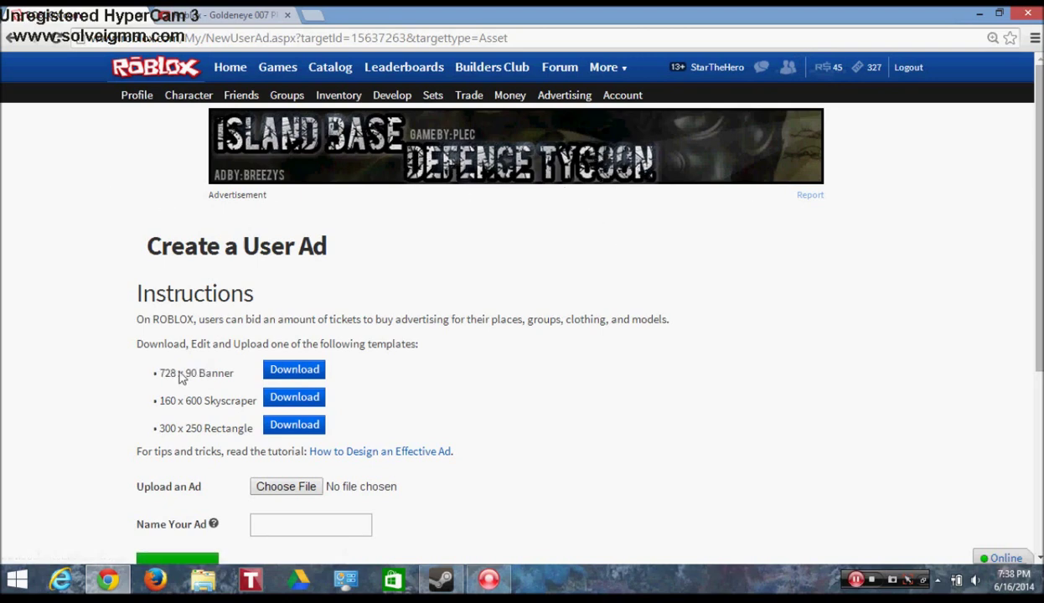
pyautogui.moveTo(195, 401); pyautogui.dragTo(232, 404)
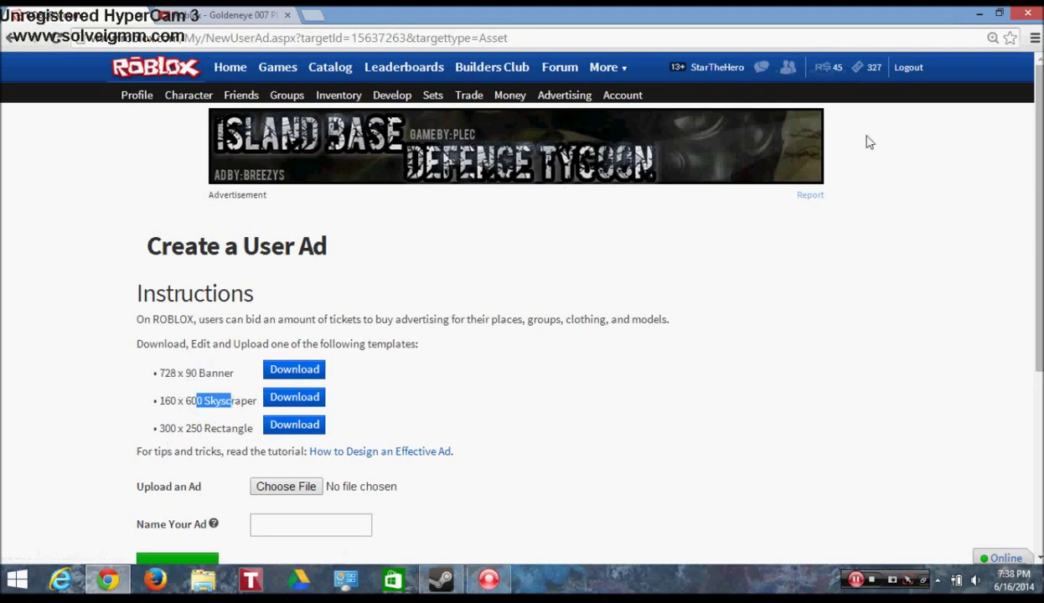
# Step: Go back to the profile, then open the Games listing
pyautogui.click(134, 99)
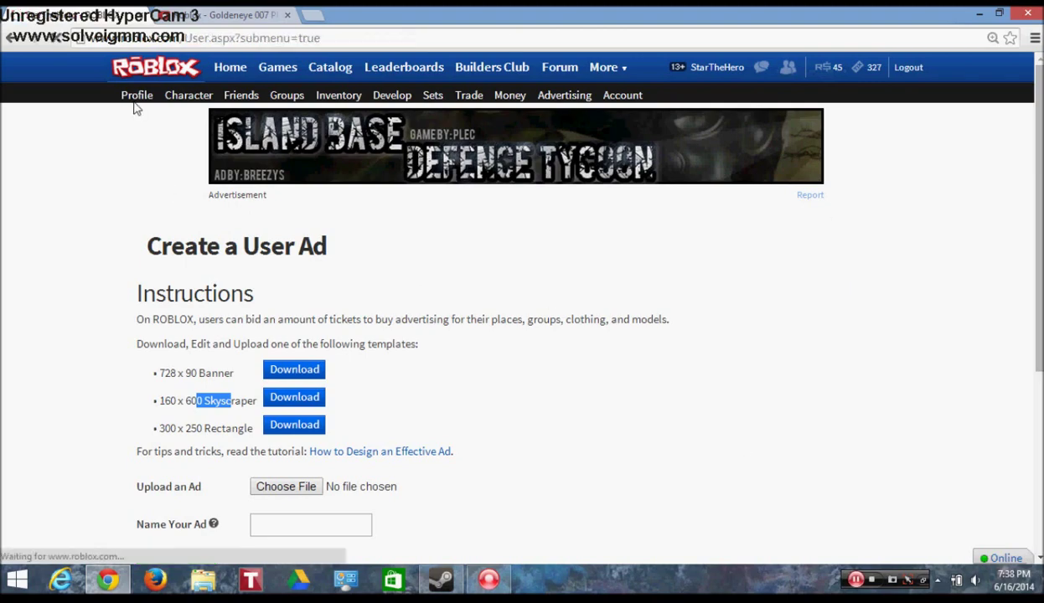
pyautogui.scroll(-8, 680, 285)
pyautogui.scroll(-12, 687, 310)
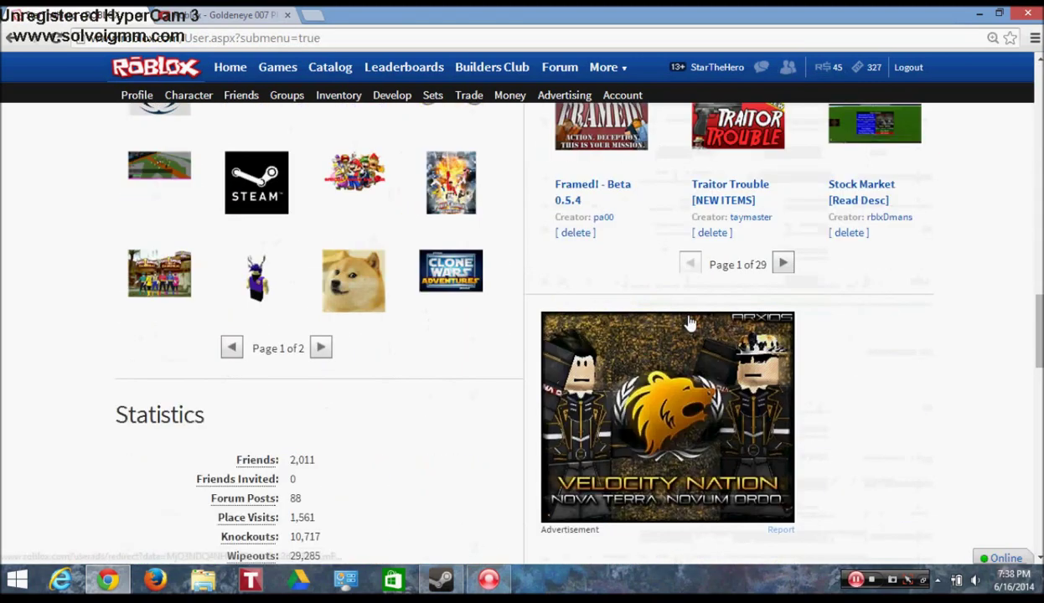
pyautogui.scroll(5, 201, 181)
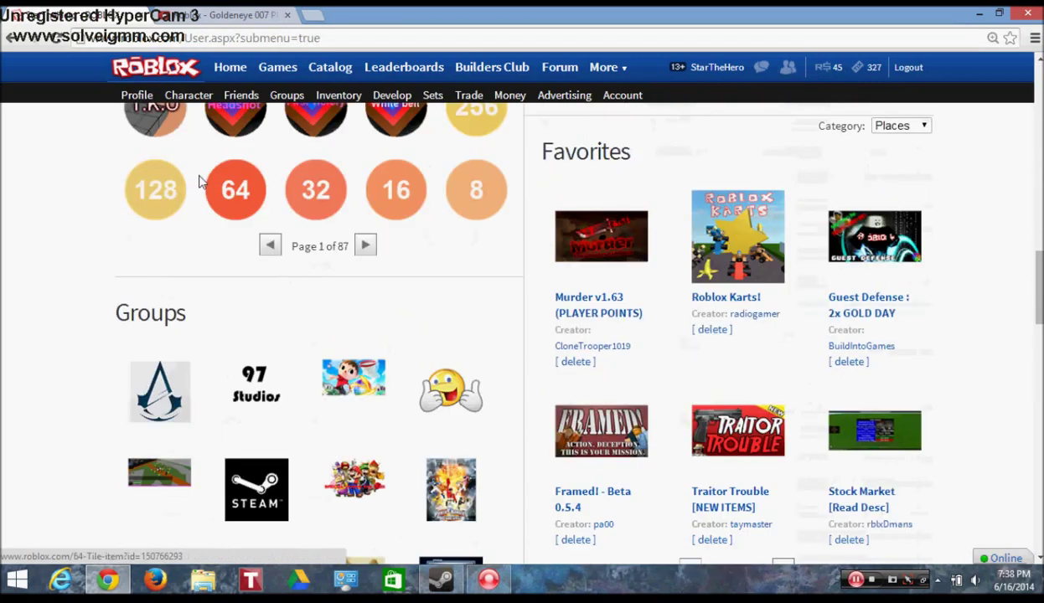
pyautogui.click(279, 68)
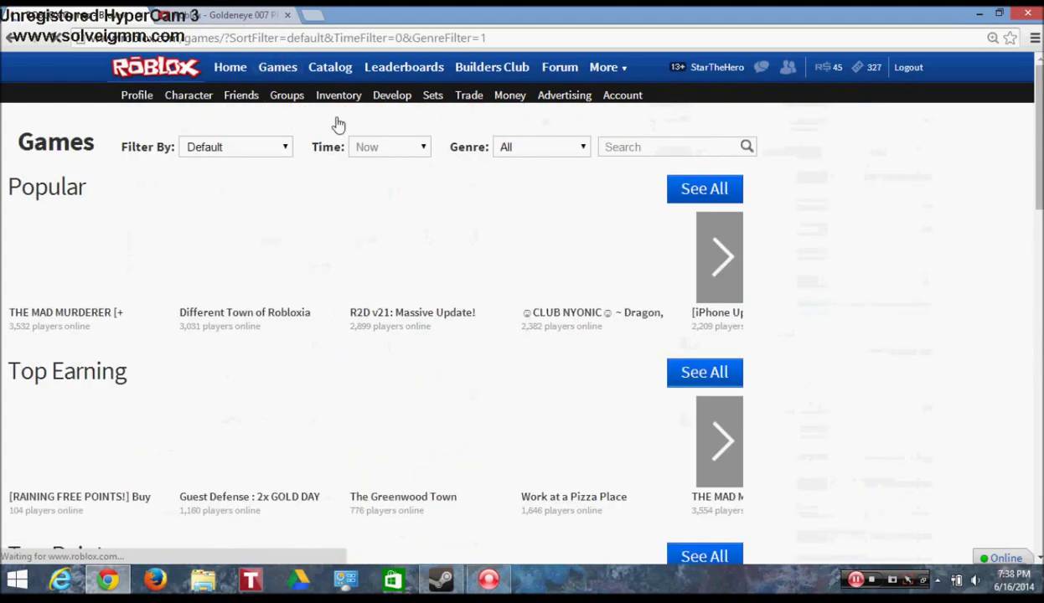
# Step: View the fan club group page, then go back to Create a User Ad
pyautogui.scroll(-3, 911, 227)
pyautogui.scroll(3, 911, 227)
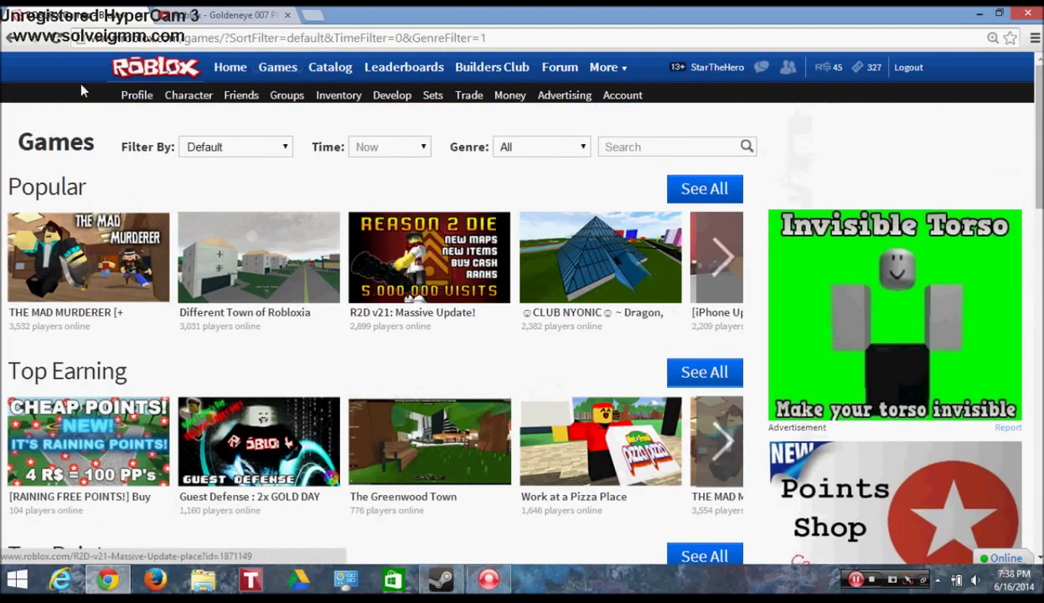
pyautogui.click(281, 98)
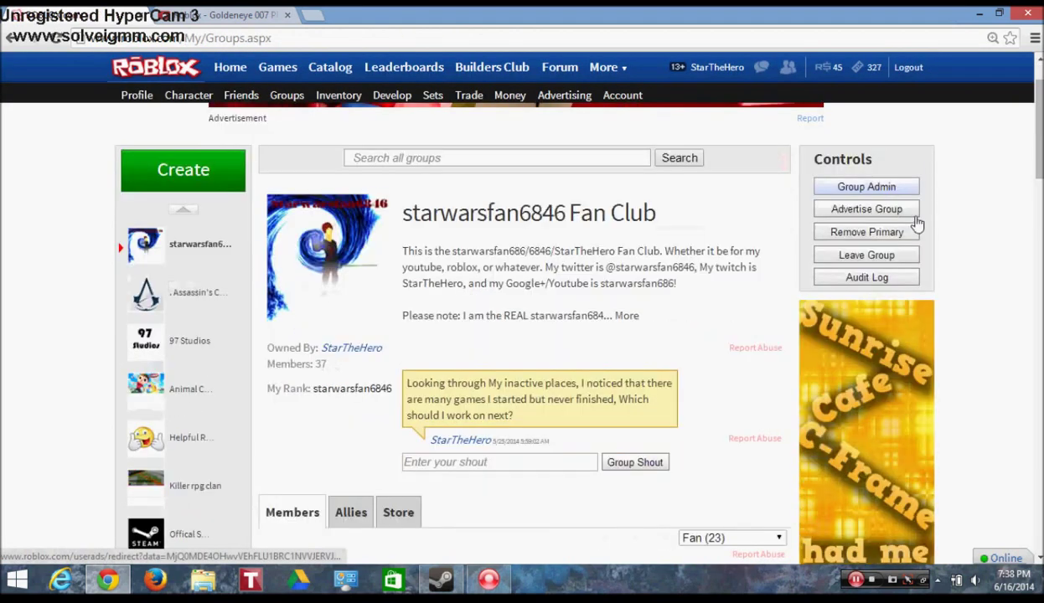
pyautogui.scroll(-3, 915, 223)
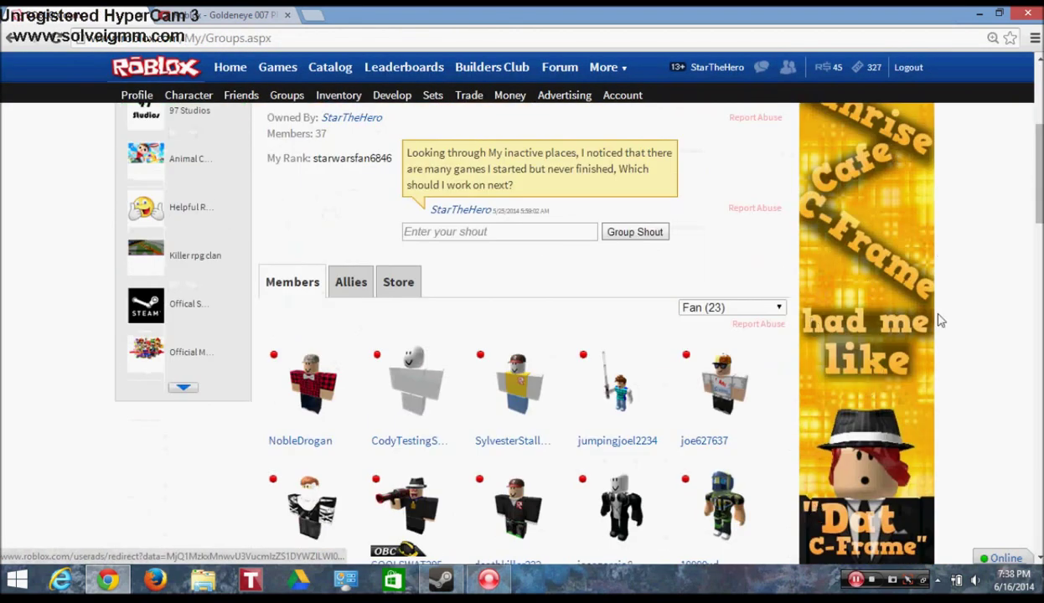
pyautogui.click(13, 42)
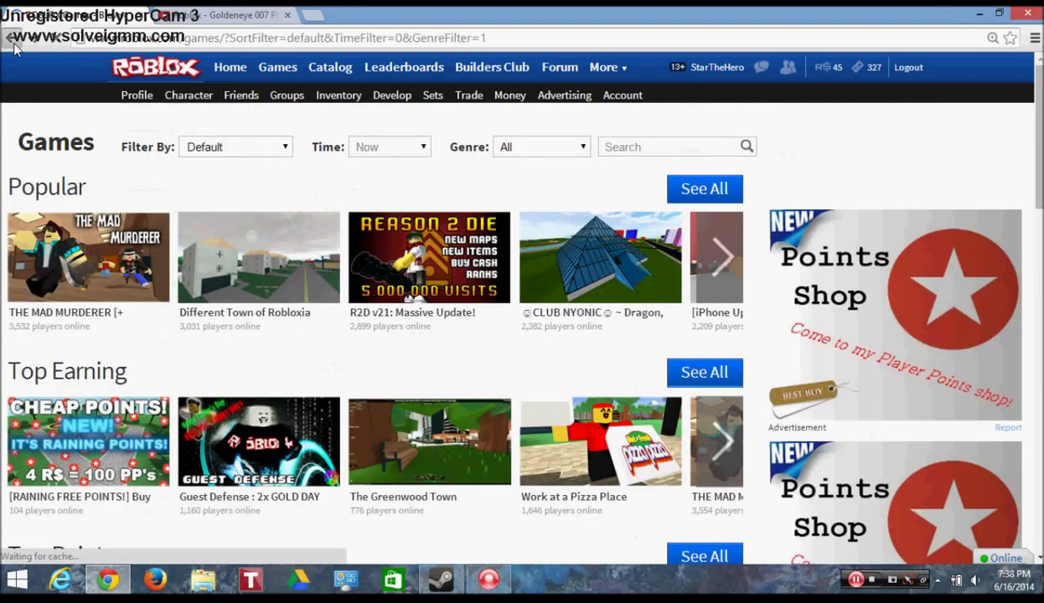
pyautogui.click(13, 42)
pyautogui.click(13, 42)
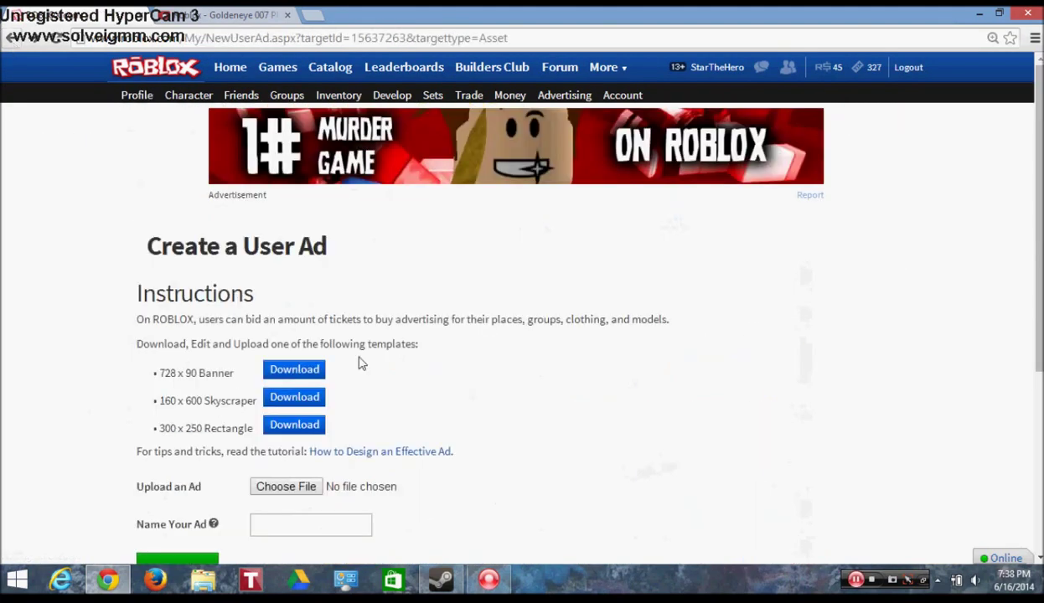
# Step: Browse the account home page, then return to Create a User Ad
pyautogui.click(164, 71)
pyautogui.scroll(-15, 326, 226)
pyautogui.scroll(-3, 588, 403)
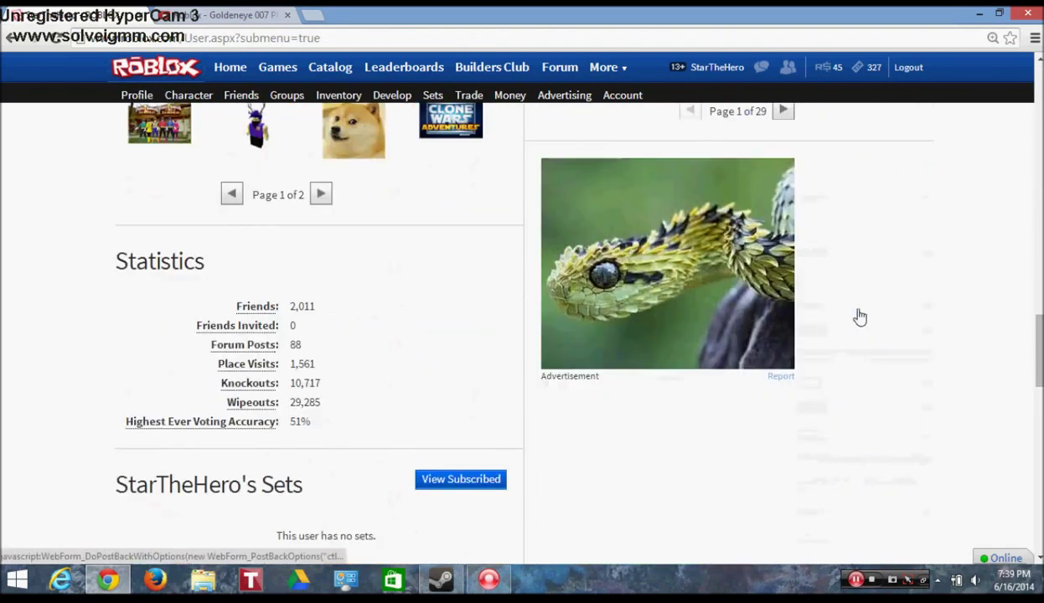
pyautogui.scroll(4, 820, 419)
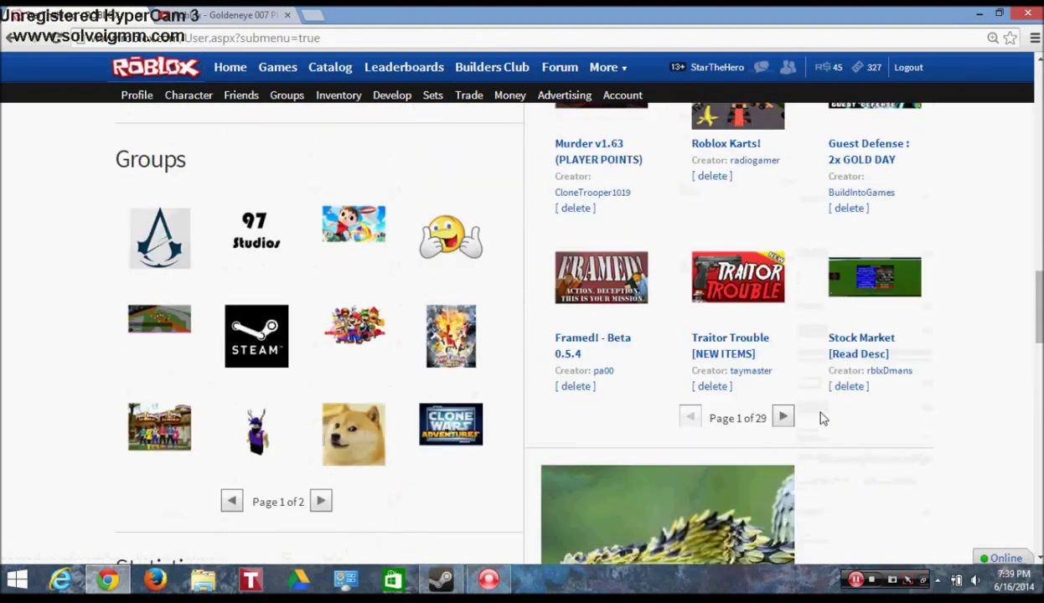
pyautogui.scroll(-2, 820, 419)
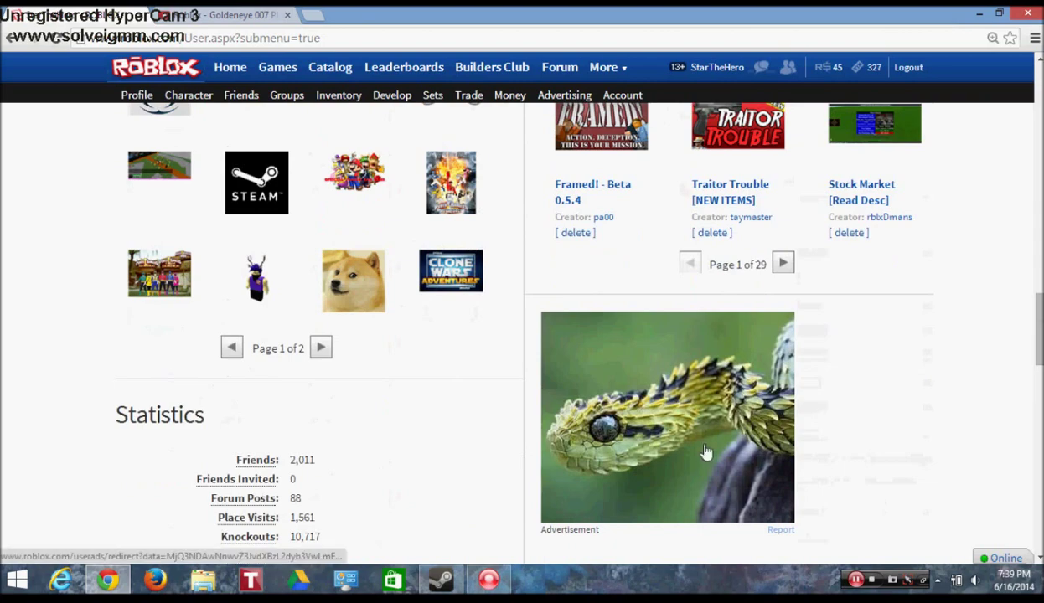
pyautogui.scroll(10, 705, 451)
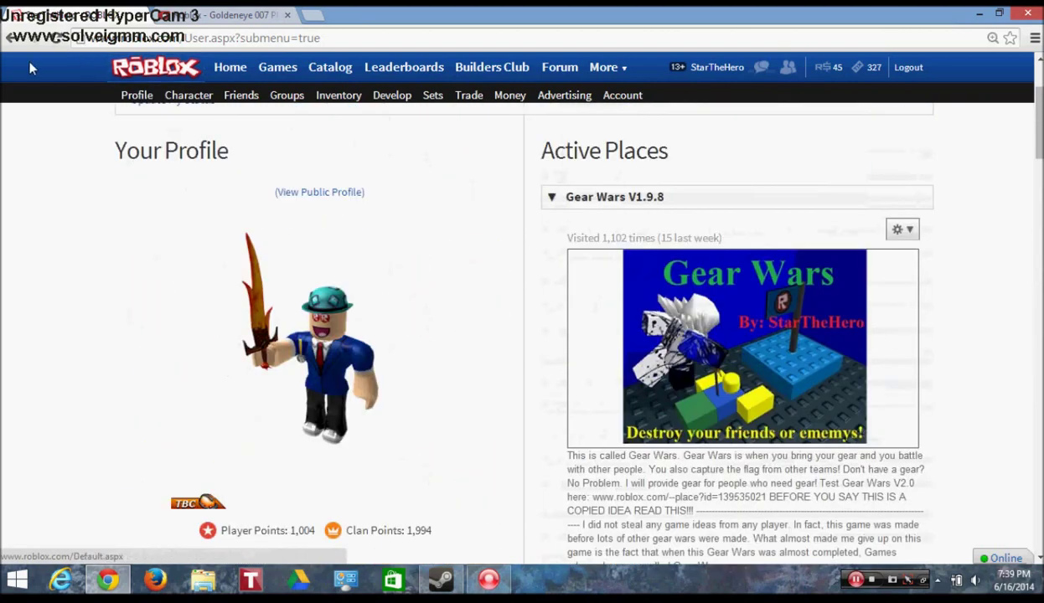
pyautogui.click(10, 38)
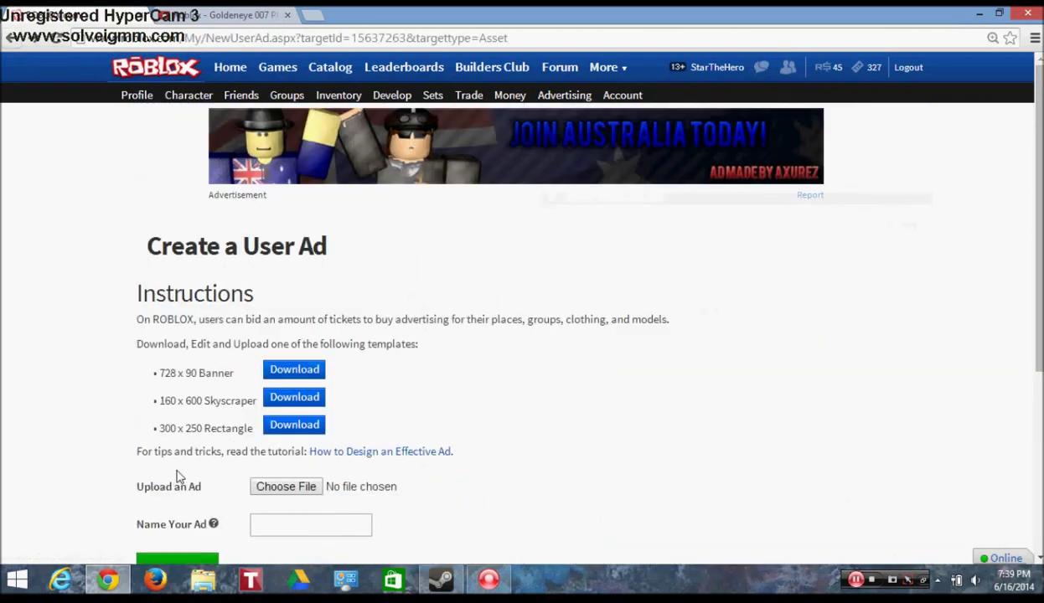
# Step: Download the 728 x 90 banner template and view AdBannerTemplate.png in its own tab
pyautogui.click(295, 373)
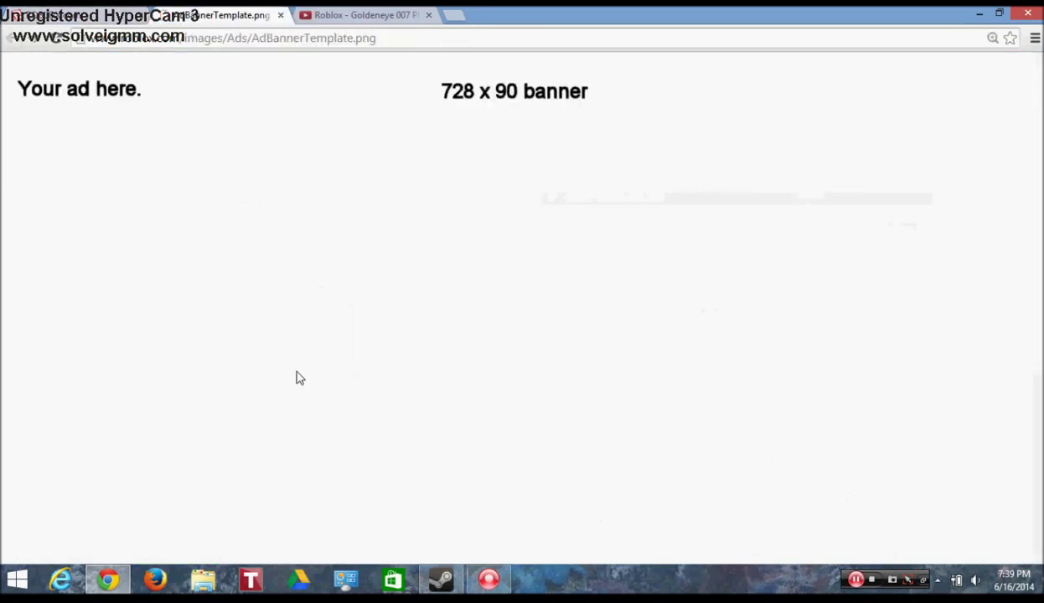
pyautogui.rightClick(411, 80)
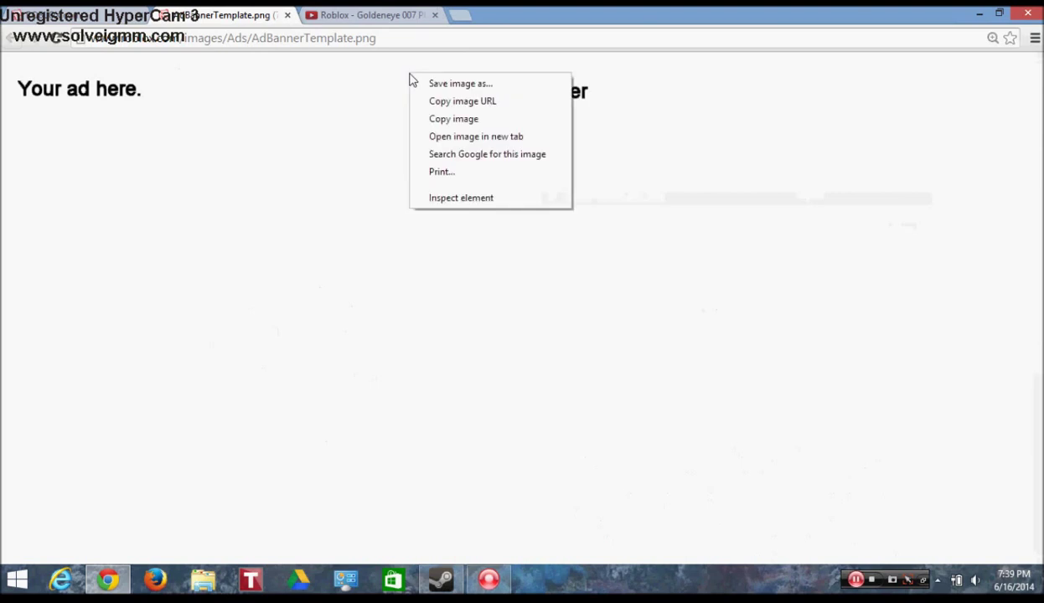
pyautogui.click(83, 15)
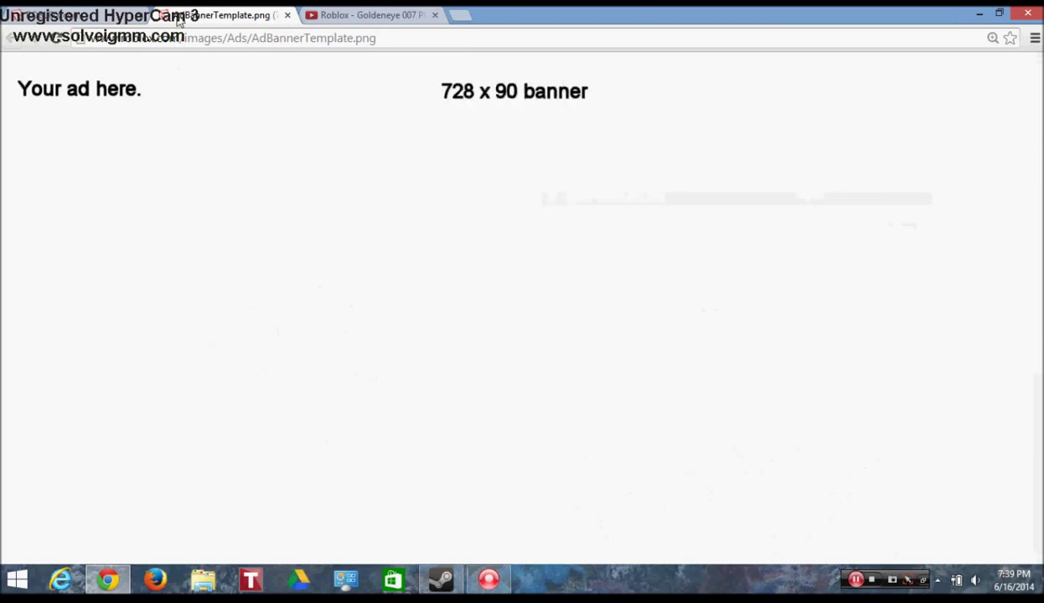
pyautogui.click(83, 14)
pyautogui.moveTo(194, 371); pyautogui.dragTo(231, 367)
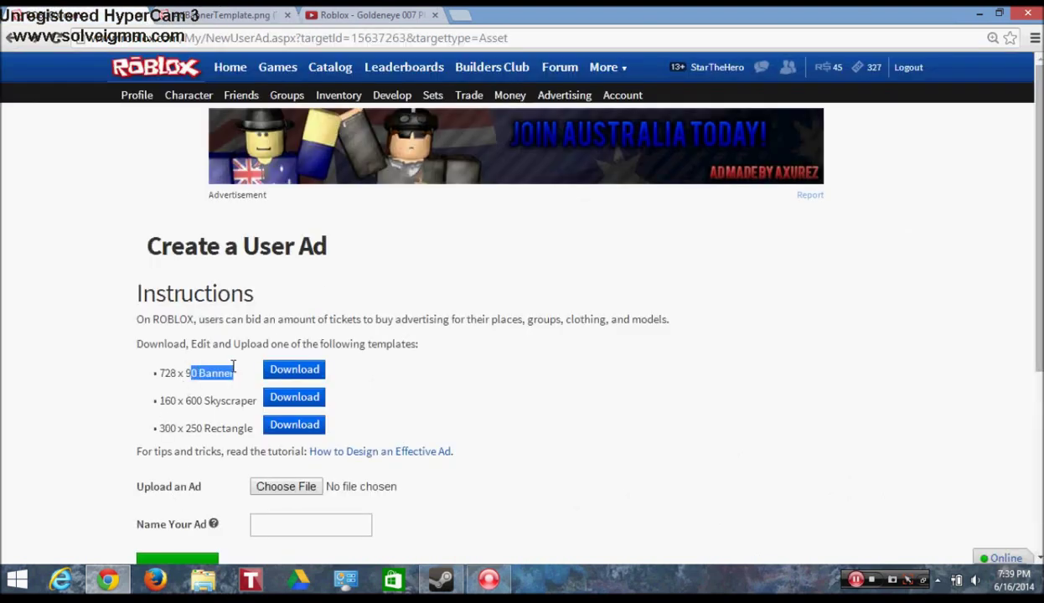
pyautogui.click(227, 381)
pyautogui.click(221, 12)
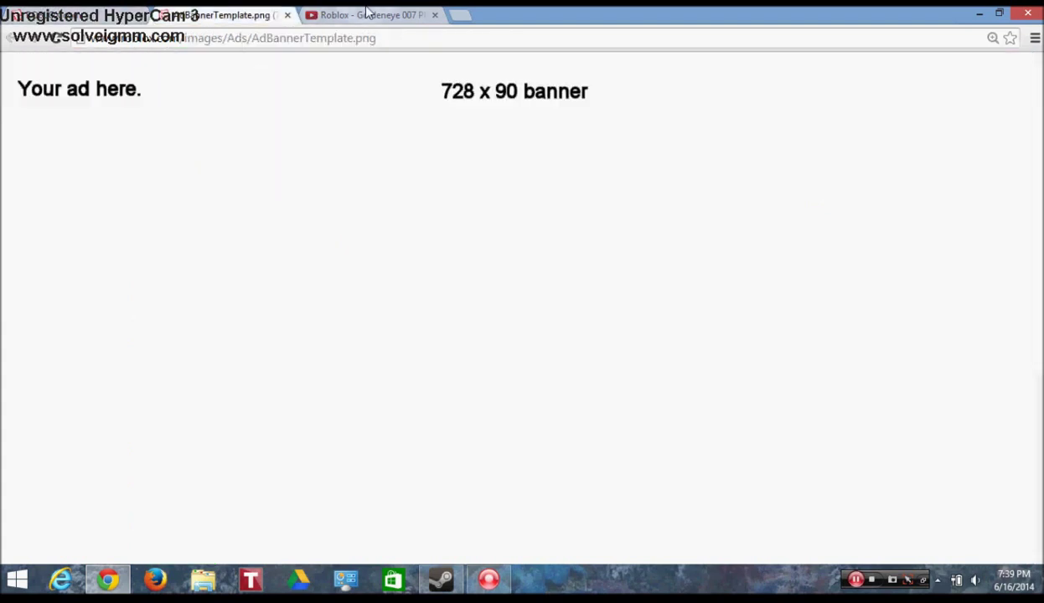
# Step: Save the banner image as AdBannerTemplate.png in Pictures\Roblox and minimize Chrome
pyautogui.click(435, 14)
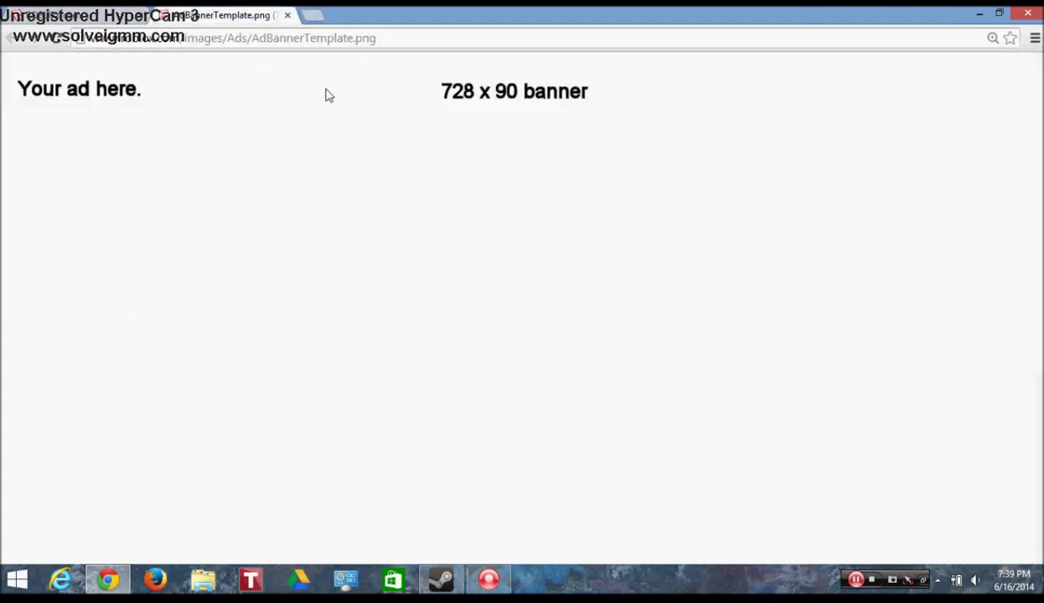
pyautogui.rightClick(326, 96)
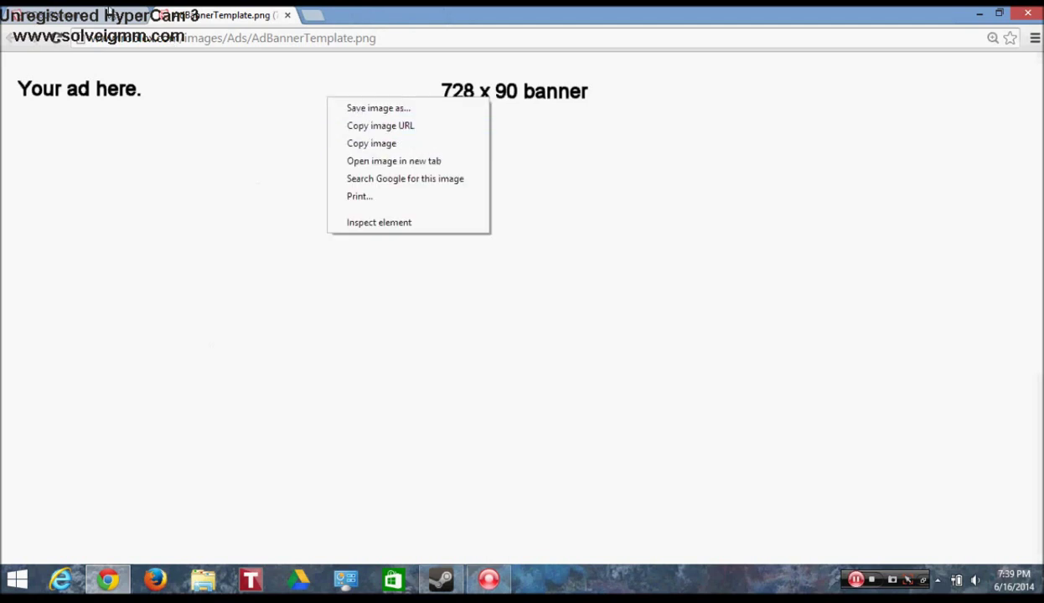
pyautogui.click(405, 108)
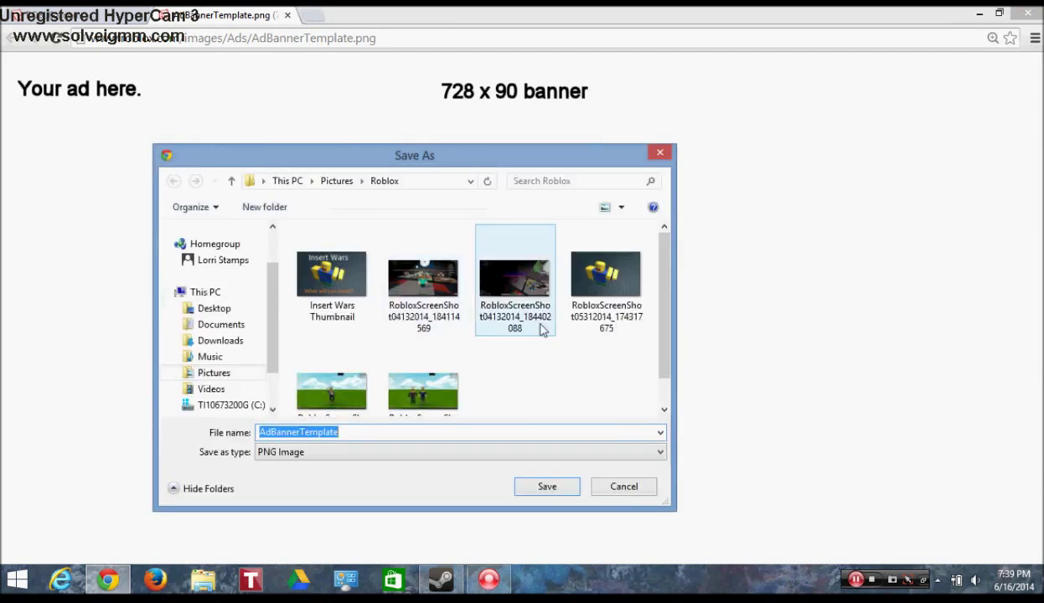
pyautogui.click(563, 382)
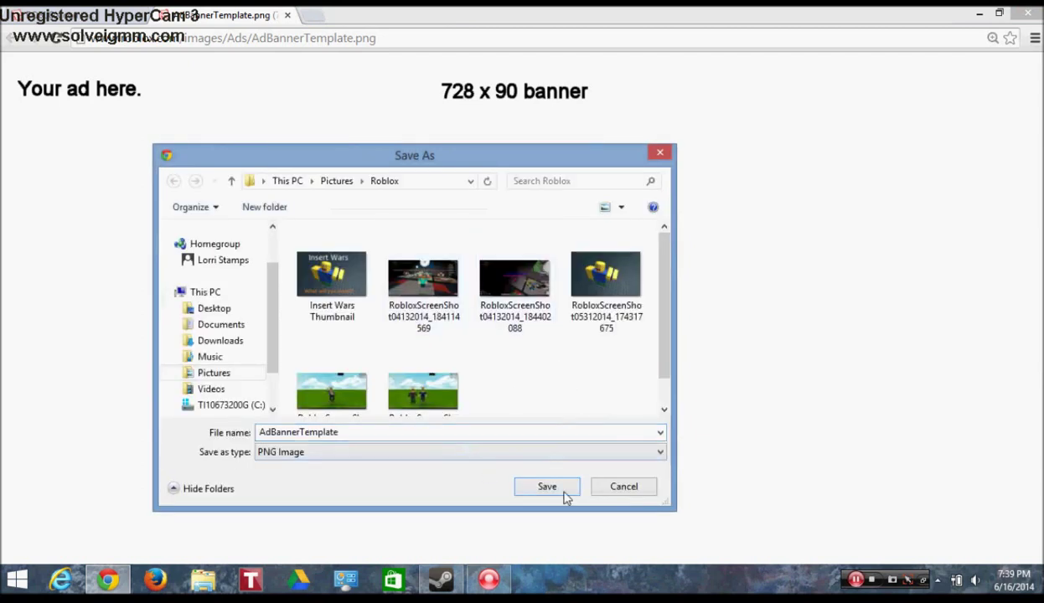
pyautogui.click(537, 488)
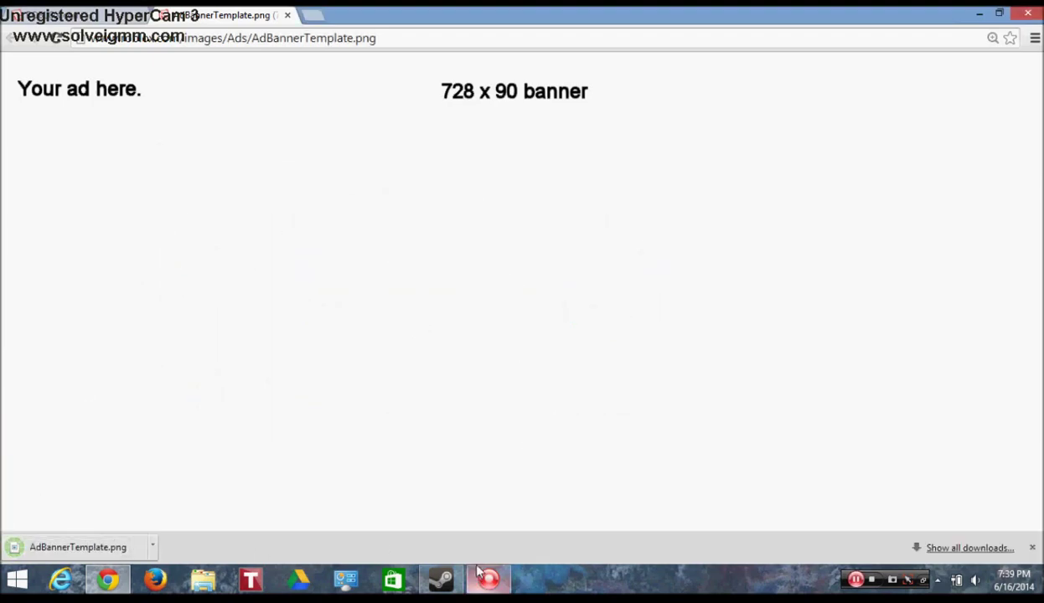
pyautogui.click(978, 13)
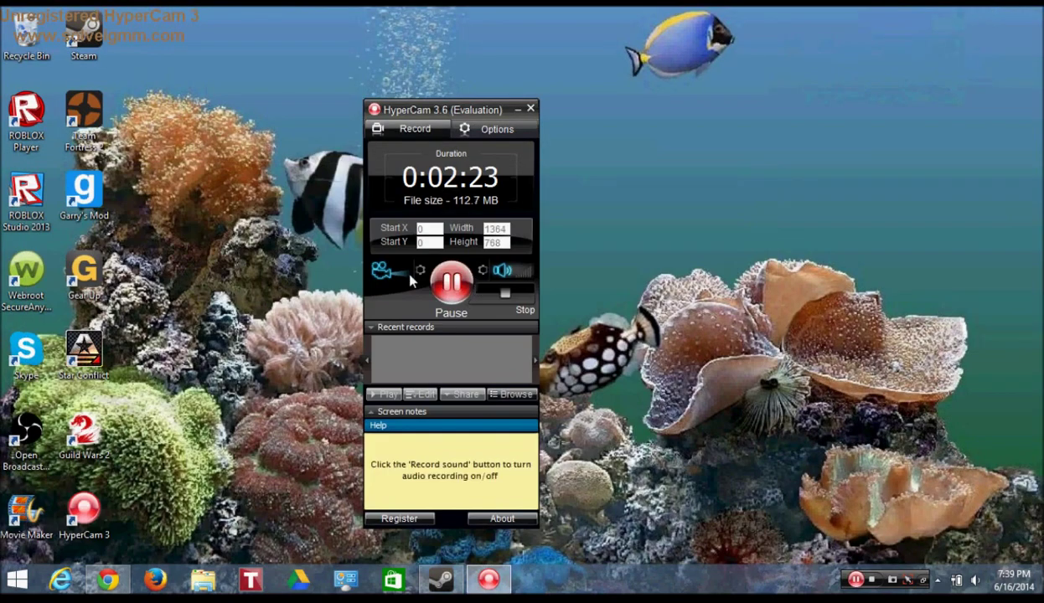
# Step: Minimize the screen recorder and dismiss the Start shortcuts menu
pyautogui.click(518, 109)
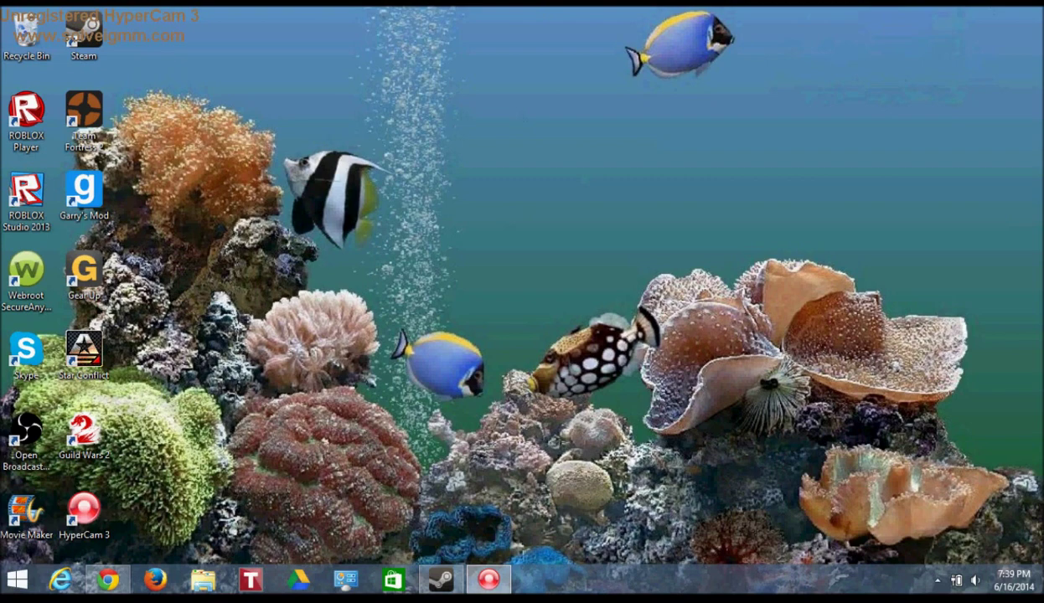
pyautogui.rightClick(17, 579)
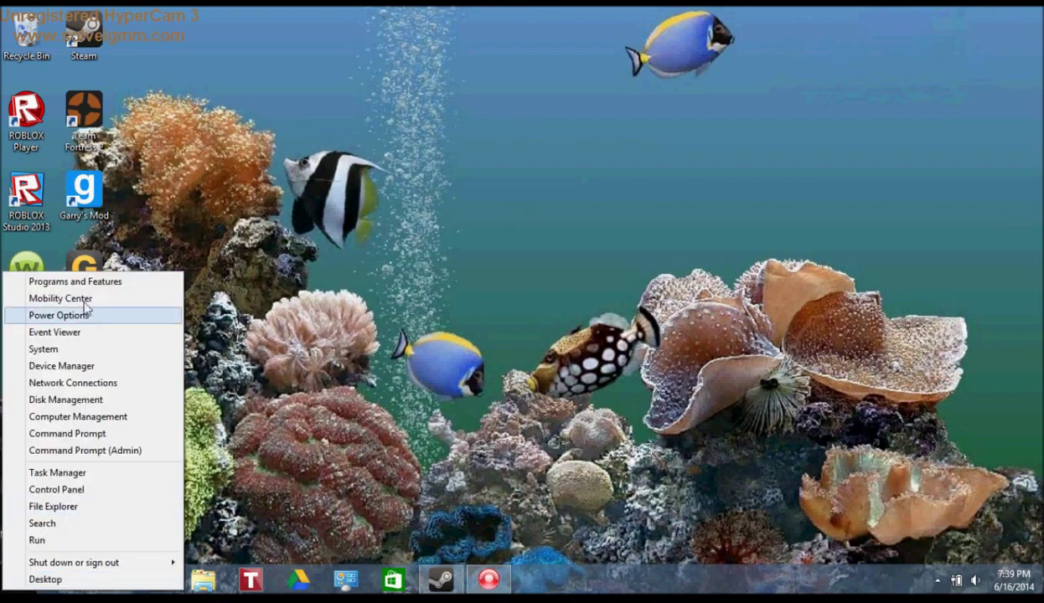
pyautogui.click(121, 524)
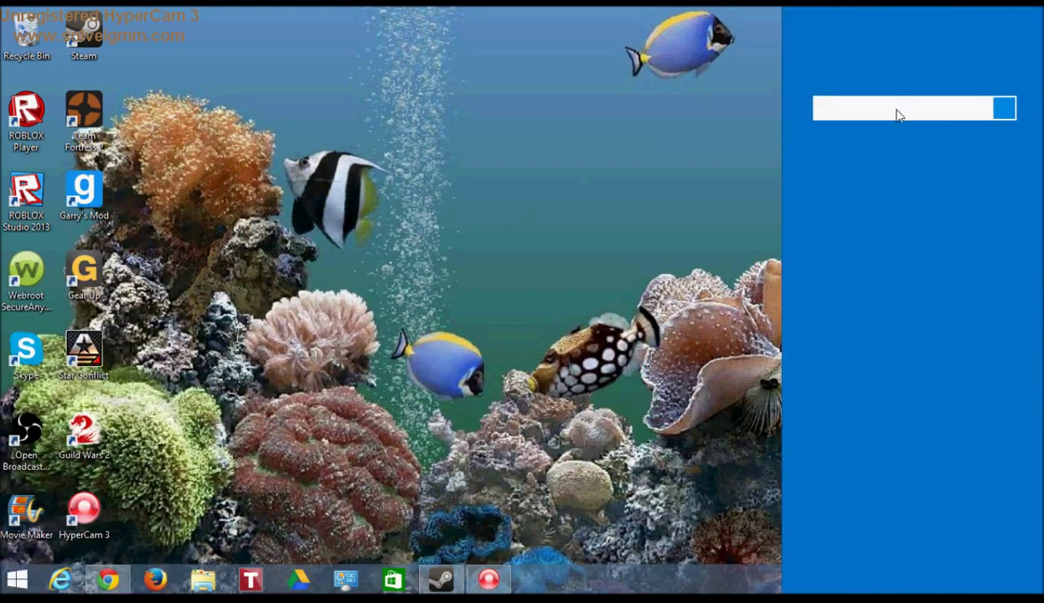
# Step: Search Windows for 'Paint' and launch the Paint app
pyautogui.moveTo(1041, 10)
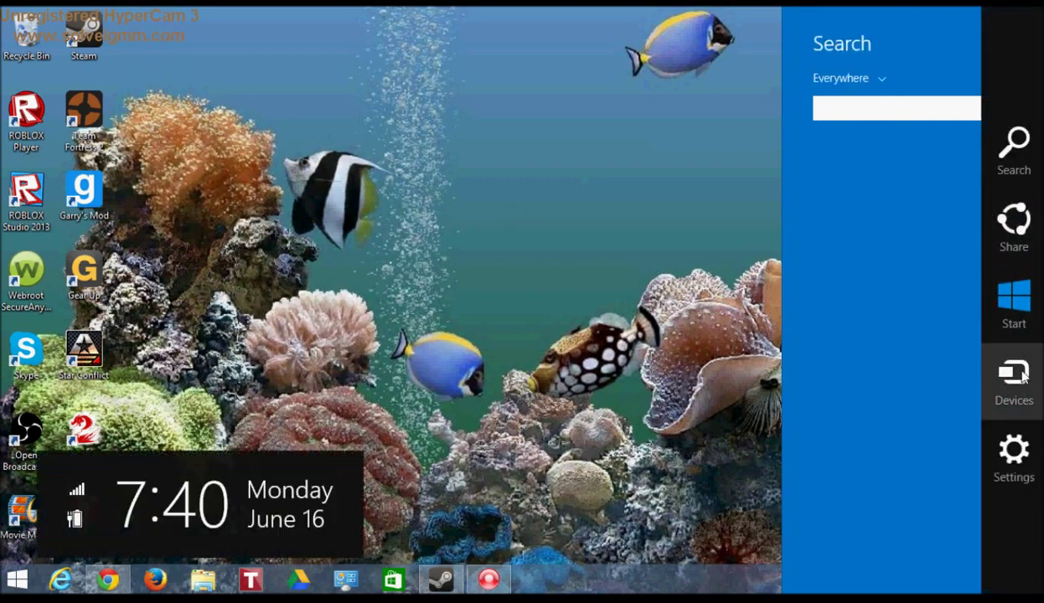
pyautogui.click(953, 122)
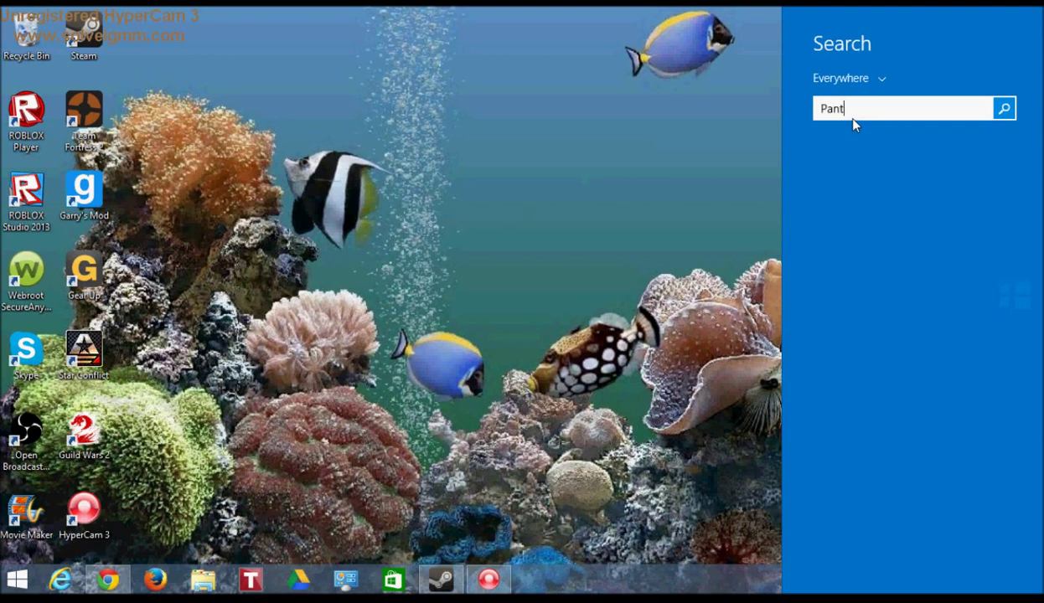
pyautogui.write('Paints')
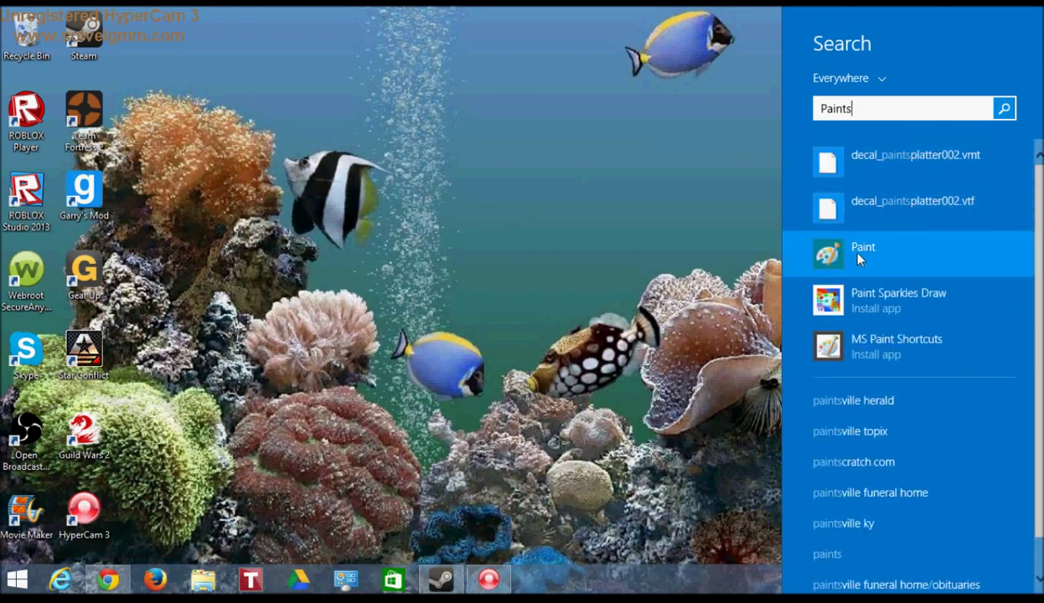
pyautogui.press('BackSpace')
pyautogui.click(884, 176)
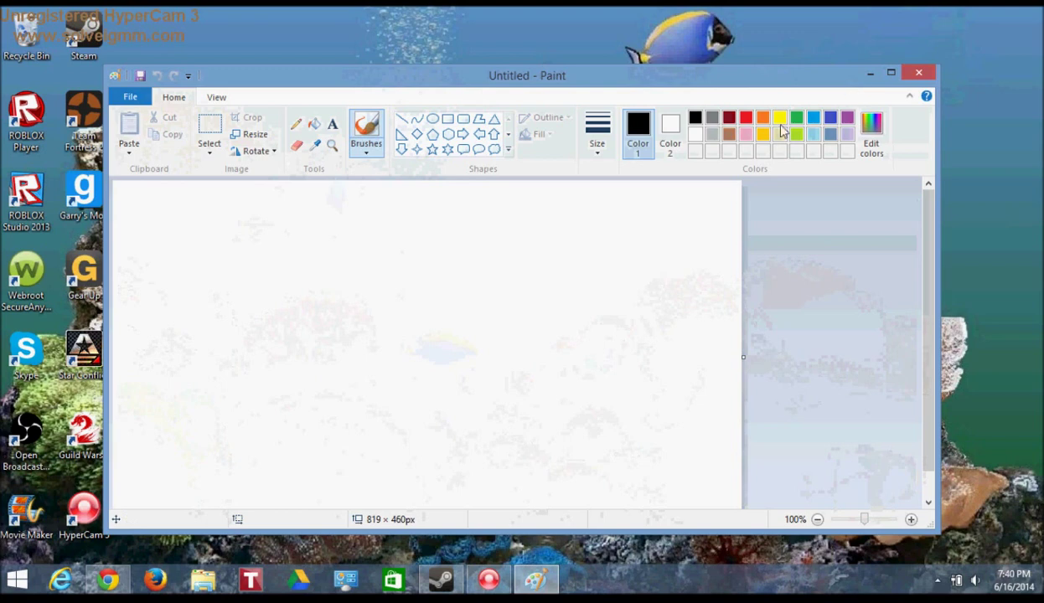
# Step: Open AdBannerTemplate.png in Paint
pyautogui.click(136, 99)
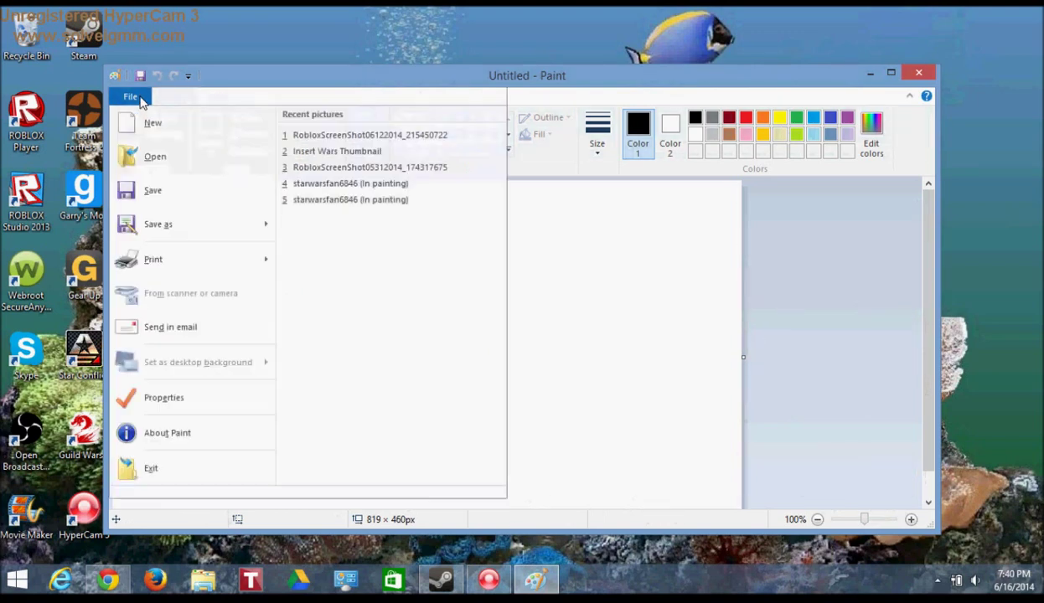
pyautogui.click(185, 155)
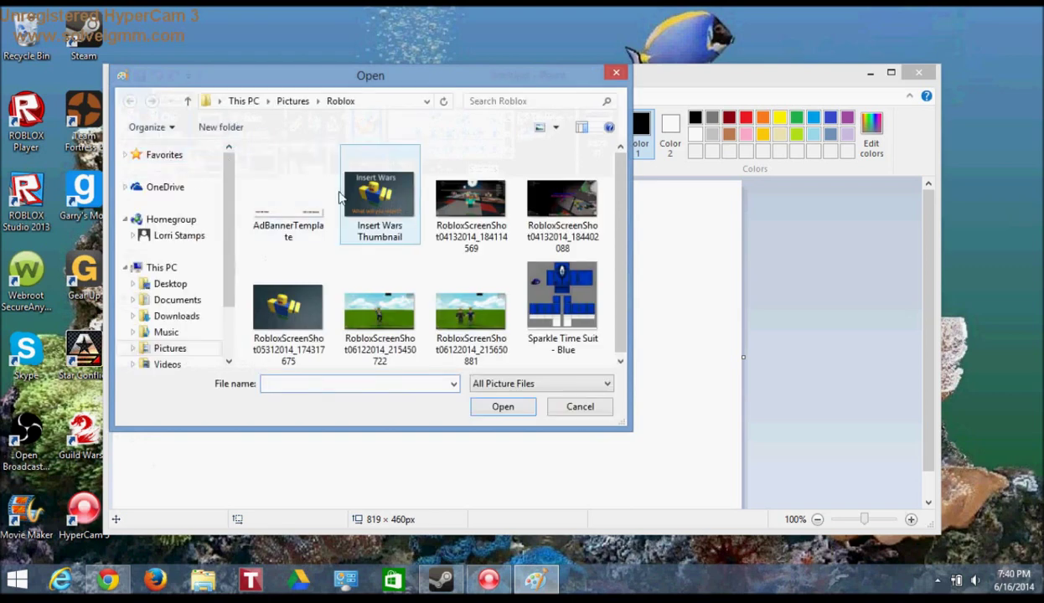
pyautogui.doubleClick(281, 228)
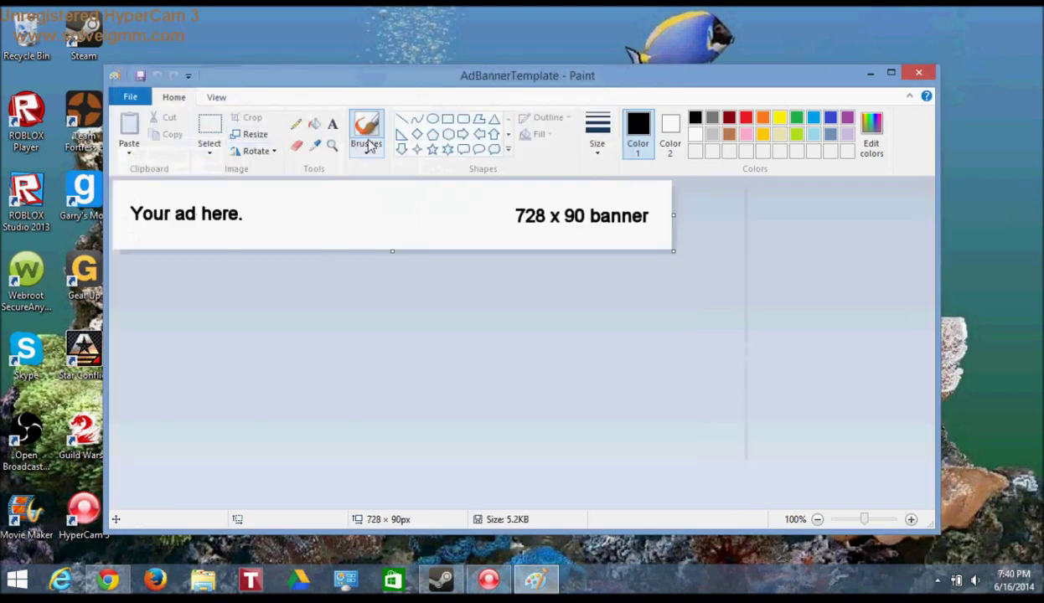
# Step: Select the 'Your ad here.' text and drag it off the 728 x 90 banner
pyautogui.click(210, 127)
pyautogui.moveTo(124, 196); pyautogui.dragTo(654, 235)
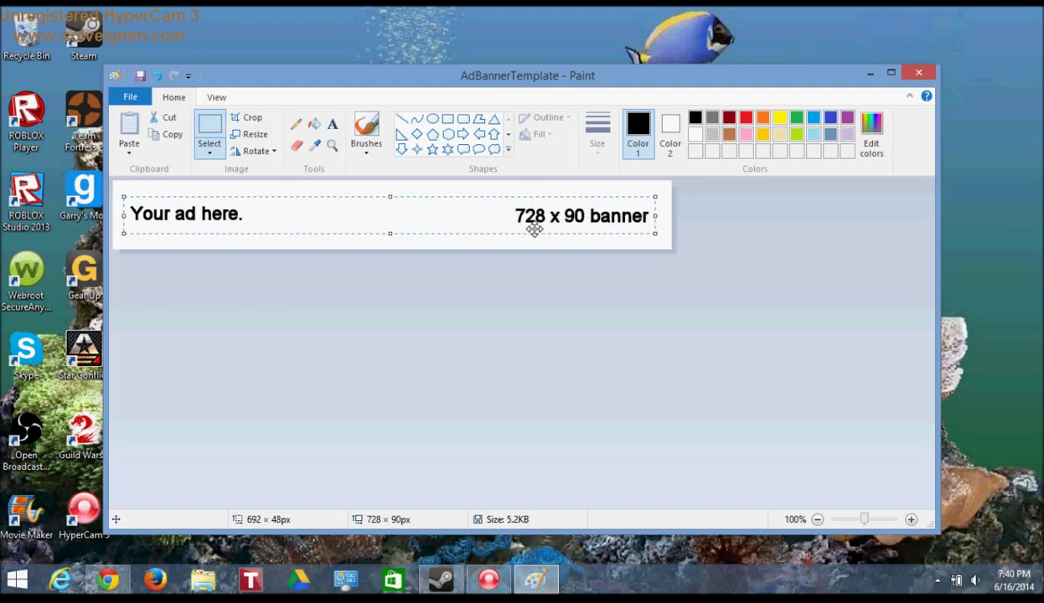
pyautogui.moveTo(603, 207); pyautogui.dragTo(692, 349)
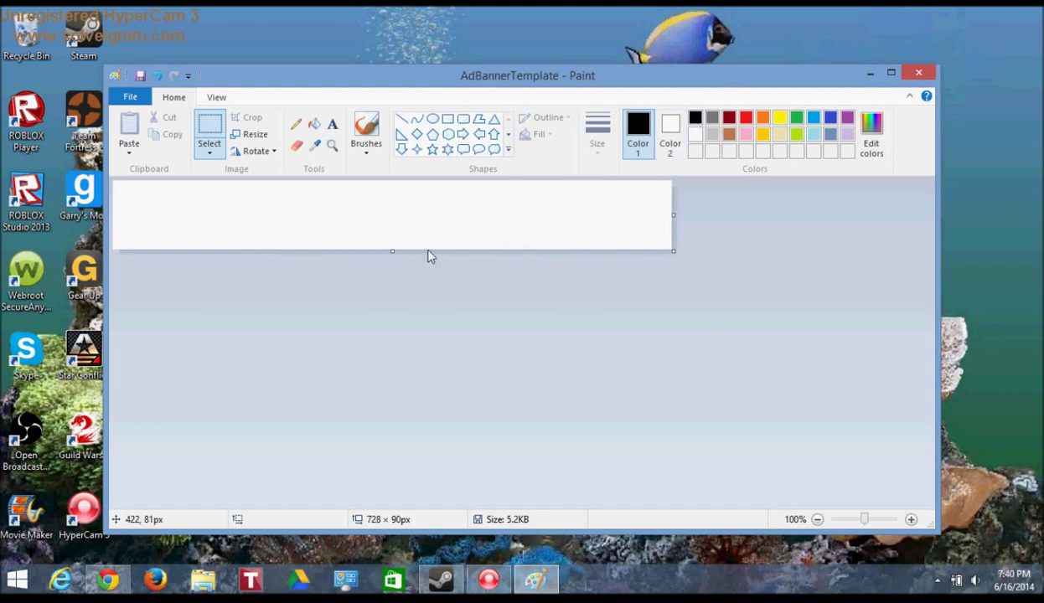
pyautogui.click(505, 579)
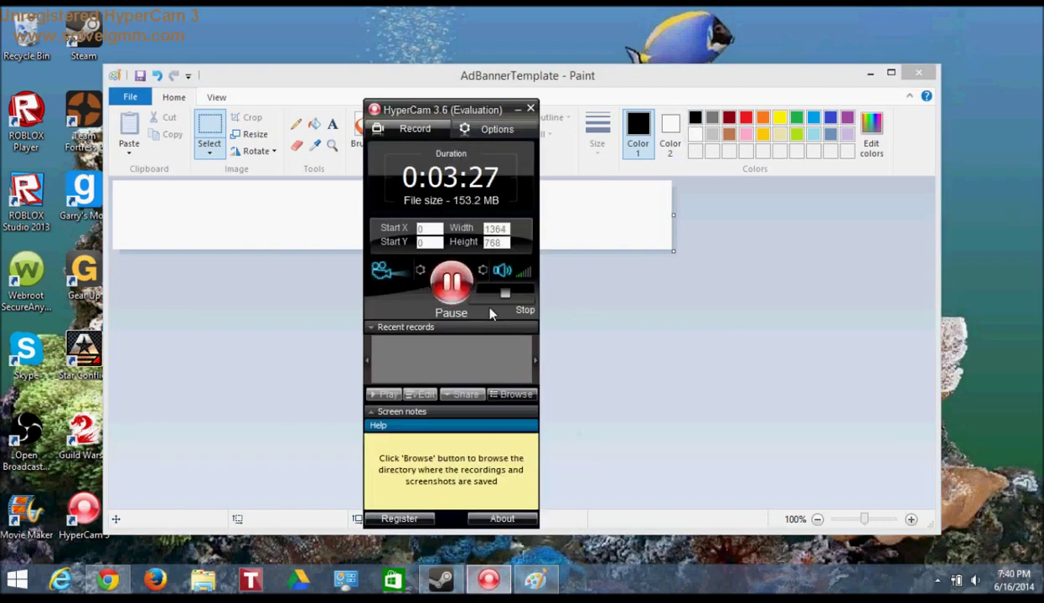
# Step: Attach AdBannerTemplate from Pictures\Roblox as the user ad's image
pyautogui.click(444, 280)
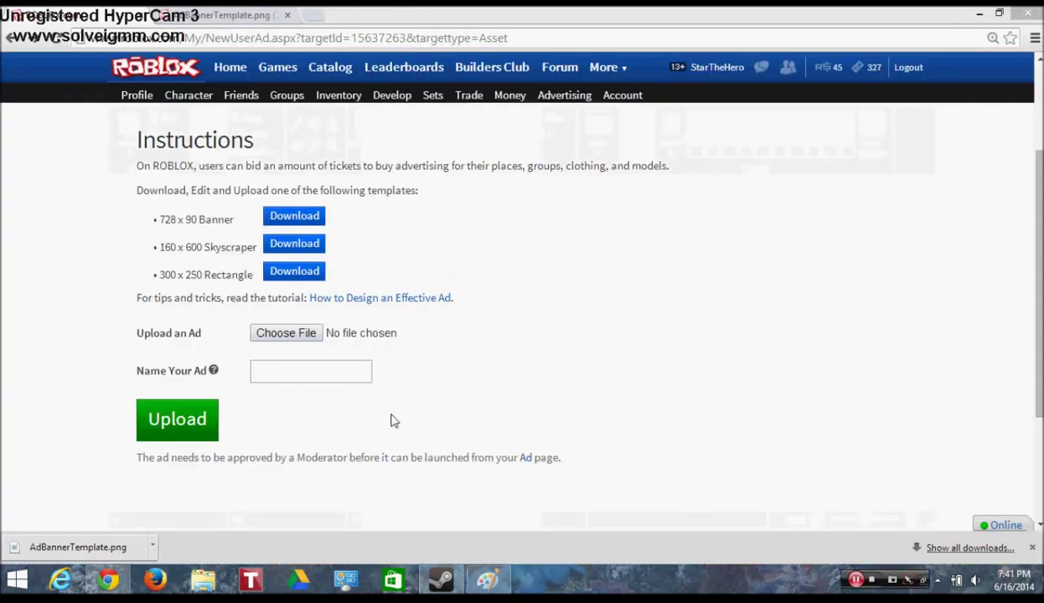
pyautogui.moveTo(497, 583)
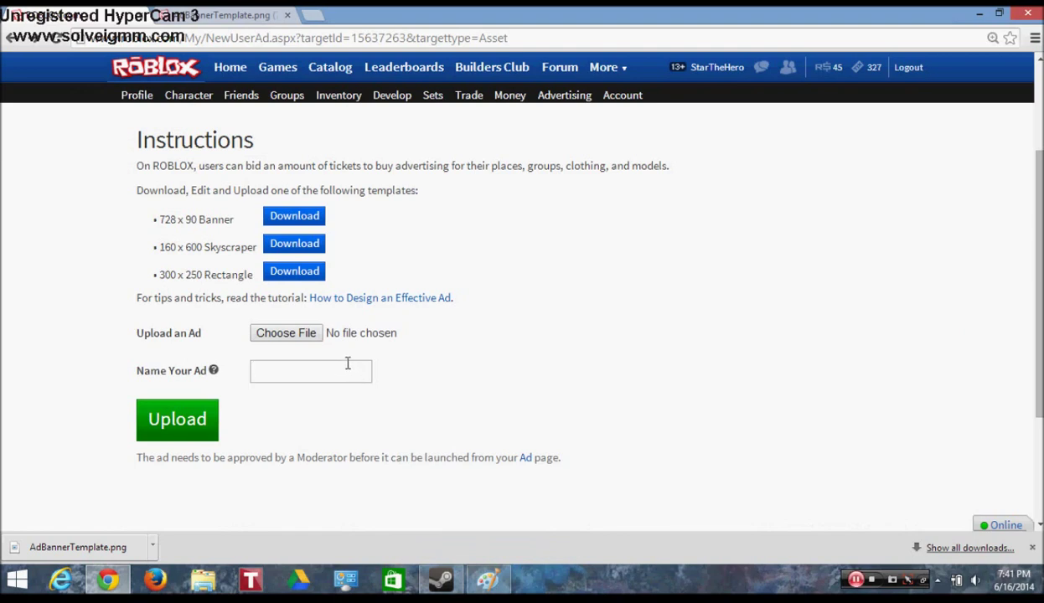
pyautogui.click(305, 332)
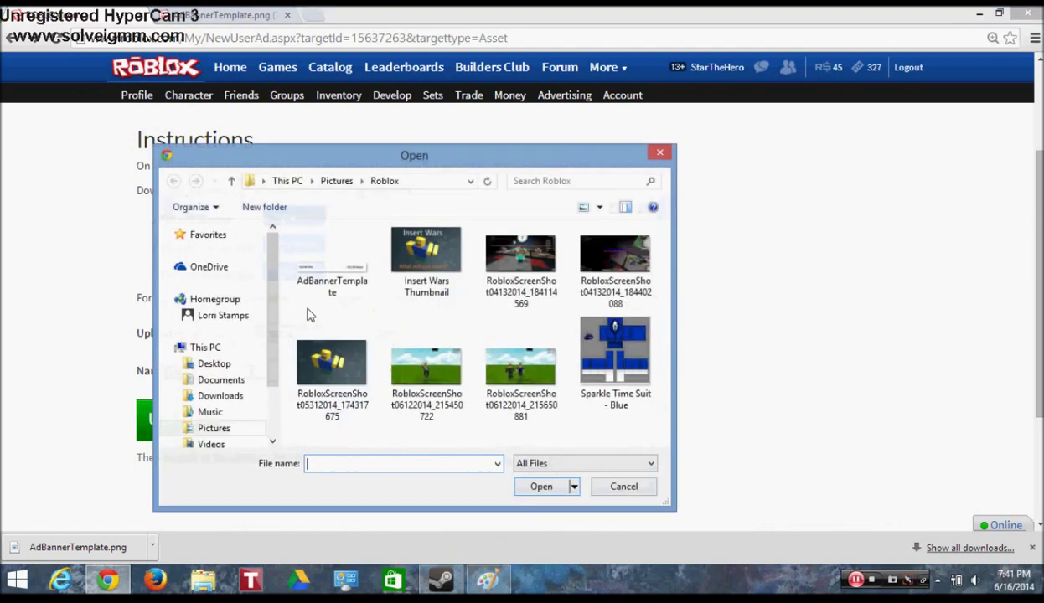
pyautogui.click(359, 265)
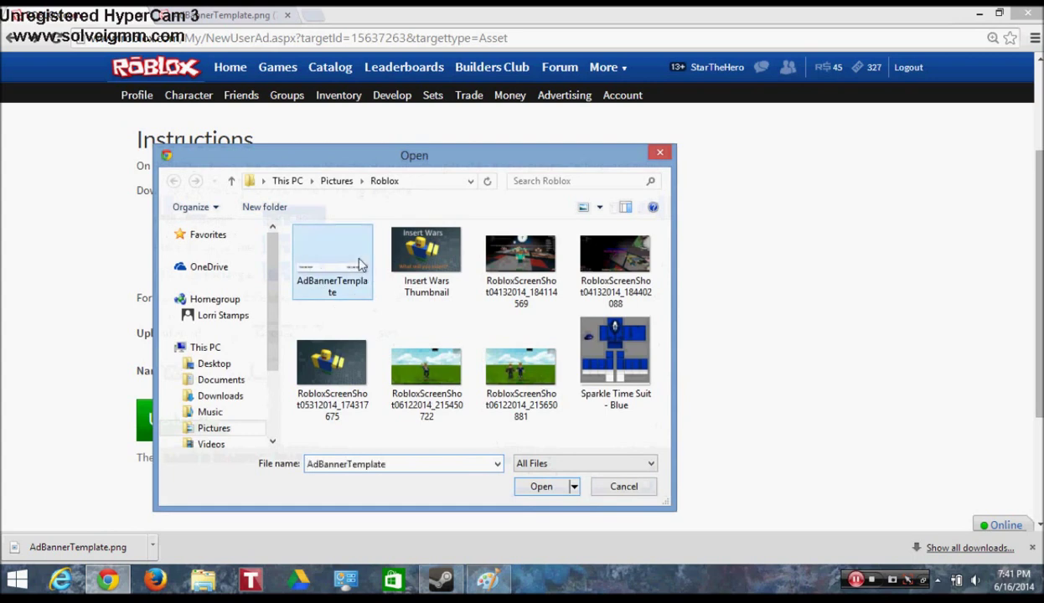
pyautogui.doubleClick(359, 264)
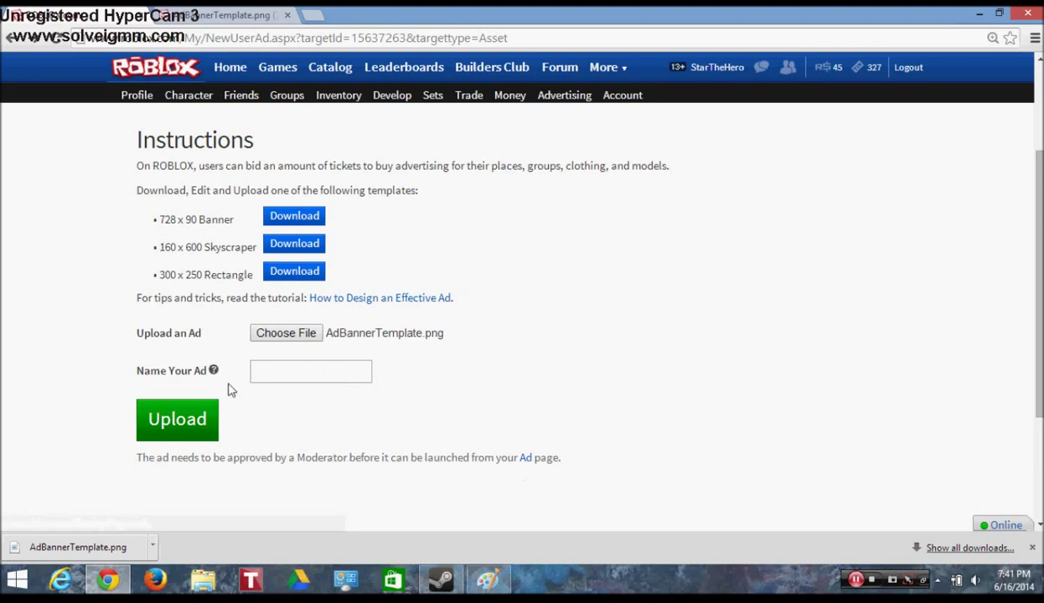
# Step: Review the ad form, then go to the My Creations Ads list
pyautogui.moveTo(212, 370)
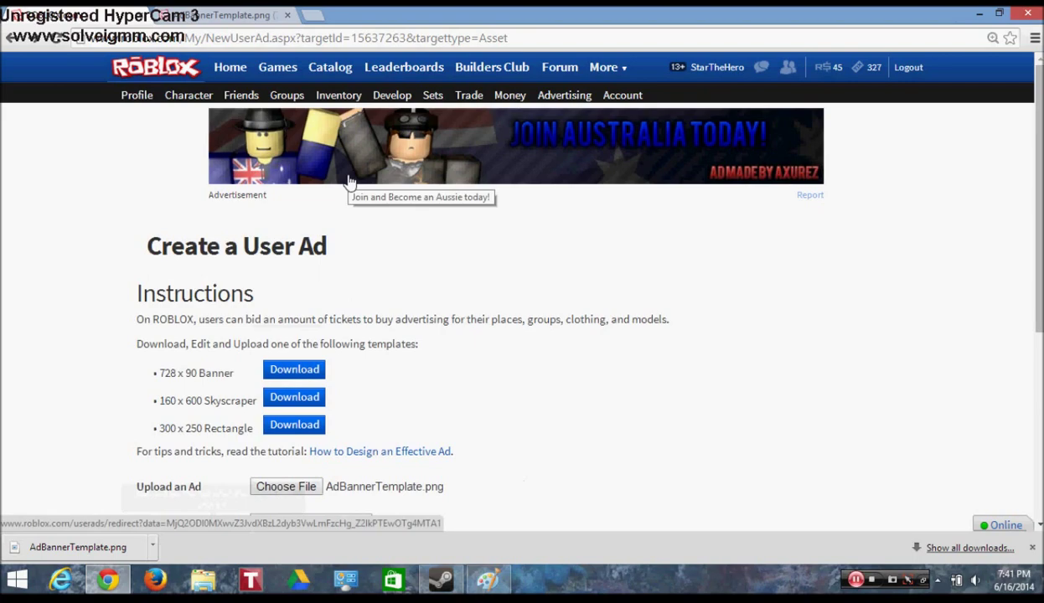
pyautogui.scroll(-4, 343, 186)
pyautogui.scroll(4, 328, 215)
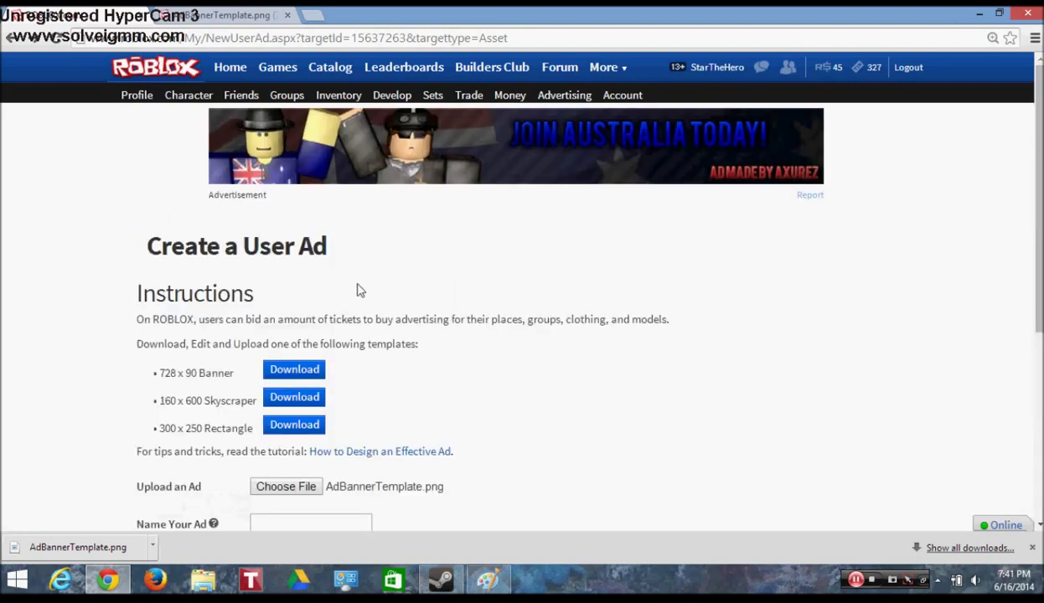
pyautogui.scroll(-4, 345, 279)
pyautogui.scroll(4, 344, 279)
pyautogui.scroll(-2, 345, 343)
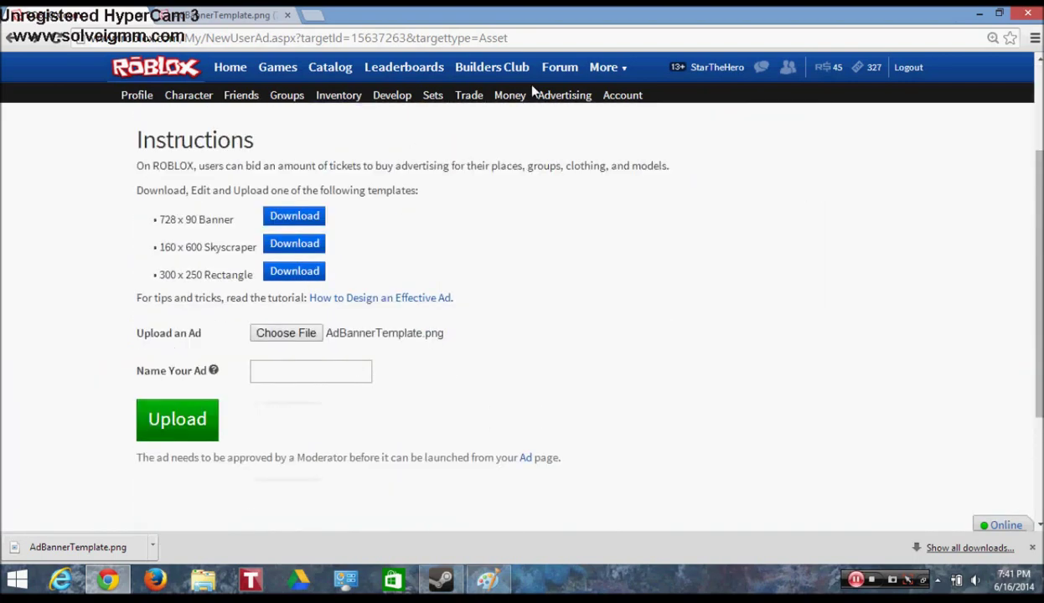
pyautogui.click(565, 97)
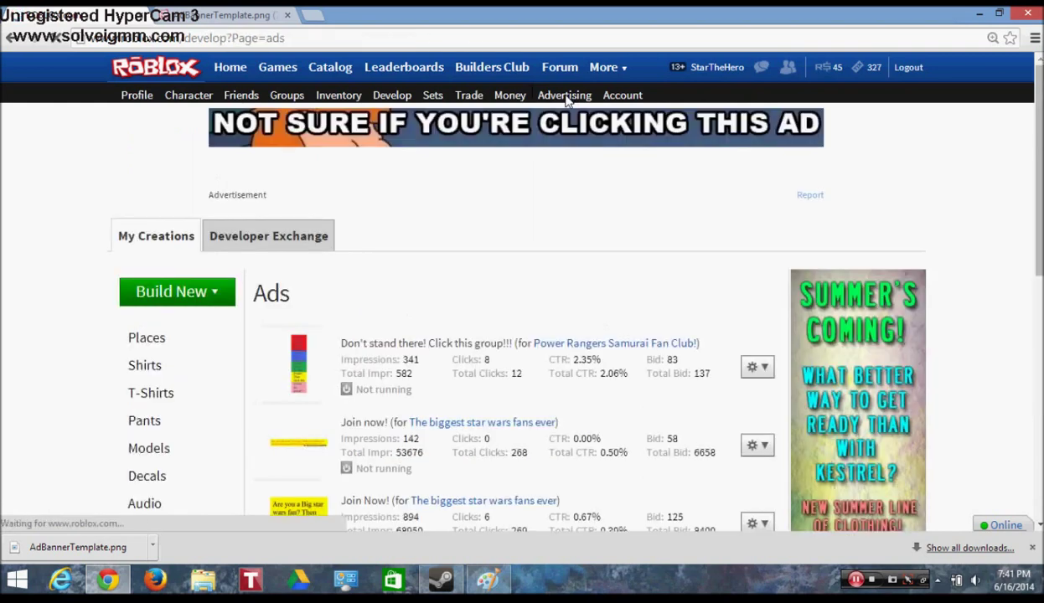
# Step: Enter a 100 Tix bid for the not-running 'Don't stand there! Click this group!!!' ad
pyautogui.scroll(-5, 459, 366)
pyautogui.scroll(1, 399, 314)
pyautogui.scroll(2, 399, 314)
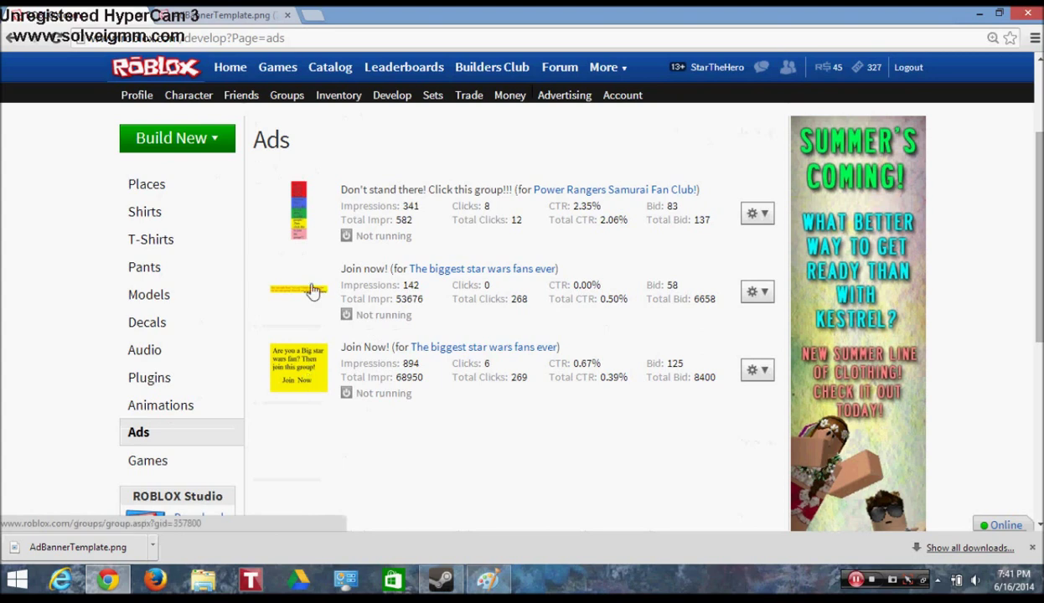
pyautogui.click(346, 235)
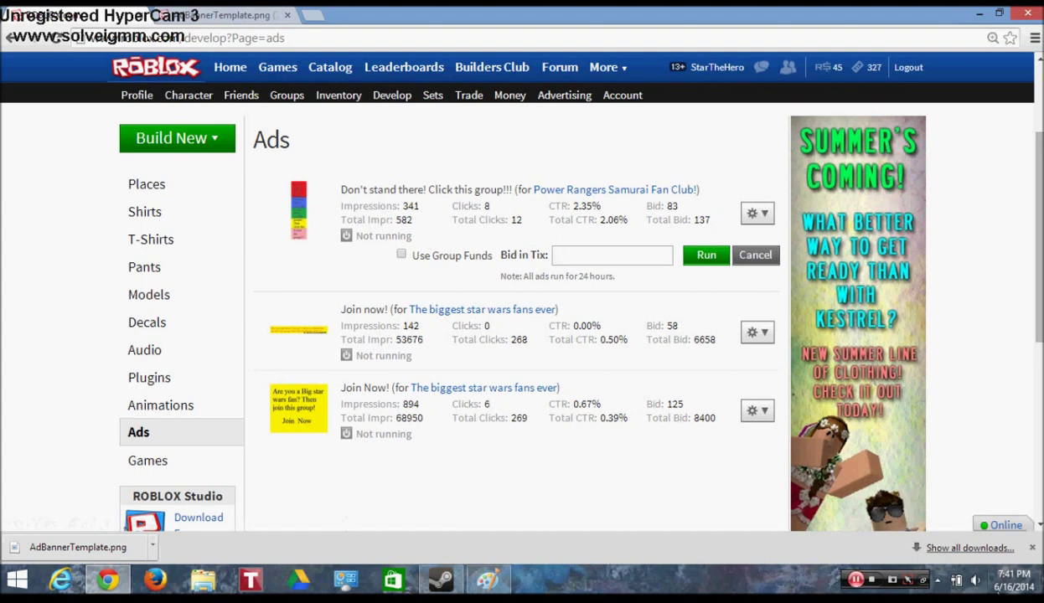
pyautogui.click(1032, 548)
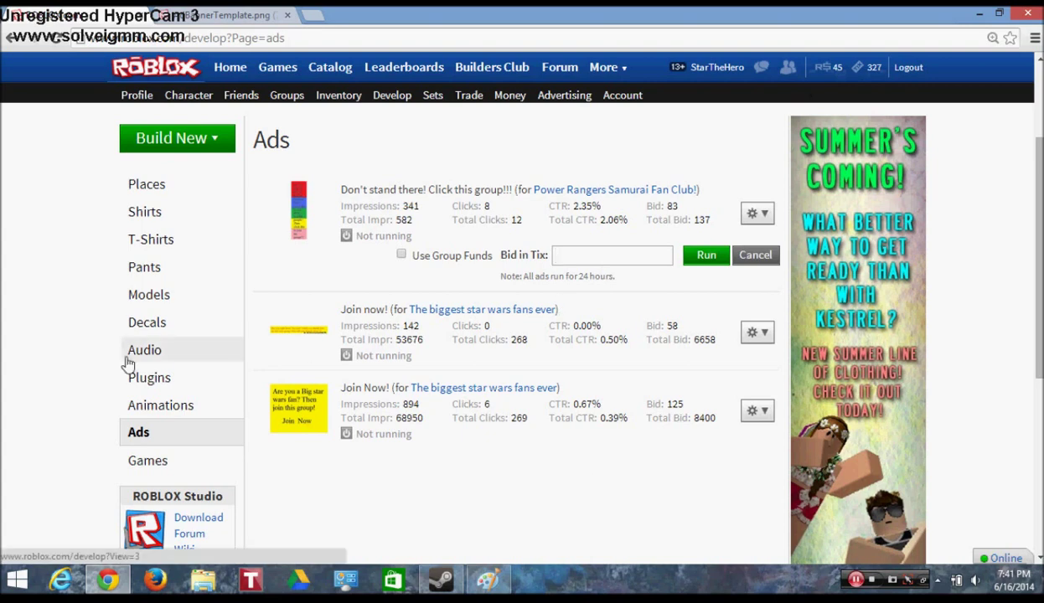
pyautogui.click(856, 581)
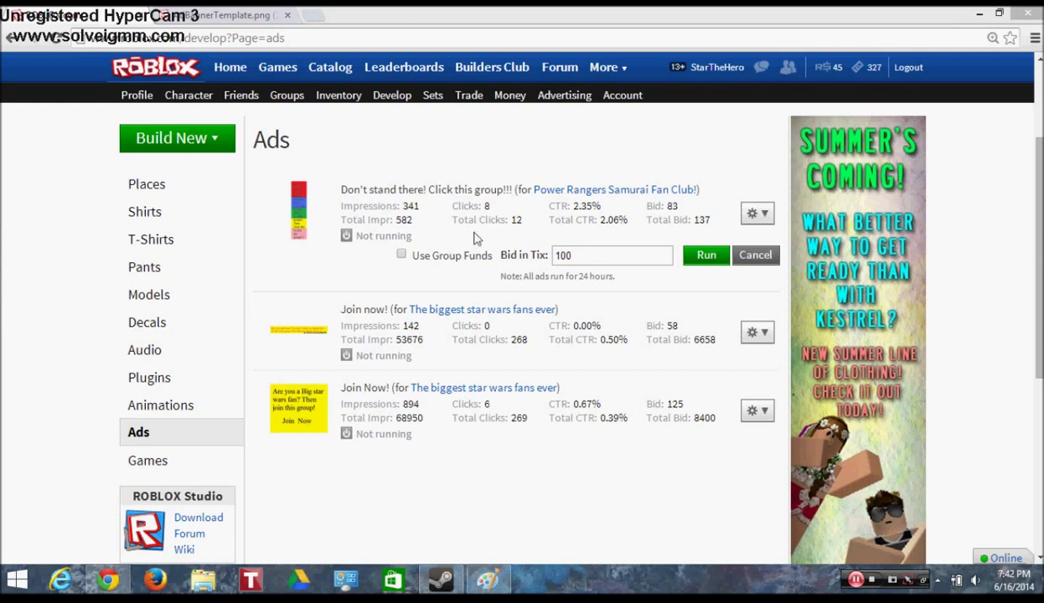
# Step: Place the 100 Tix bid and acknowledge the purchase so the ad shows as Running
pyautogui.click(708, 260)
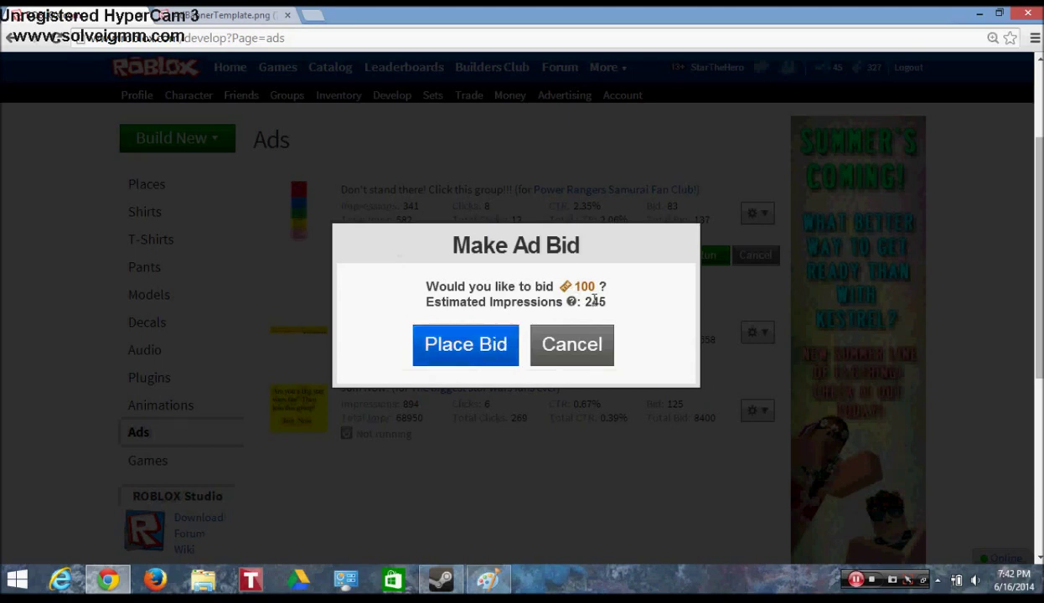
pyautogui.moveTo(571, 307)
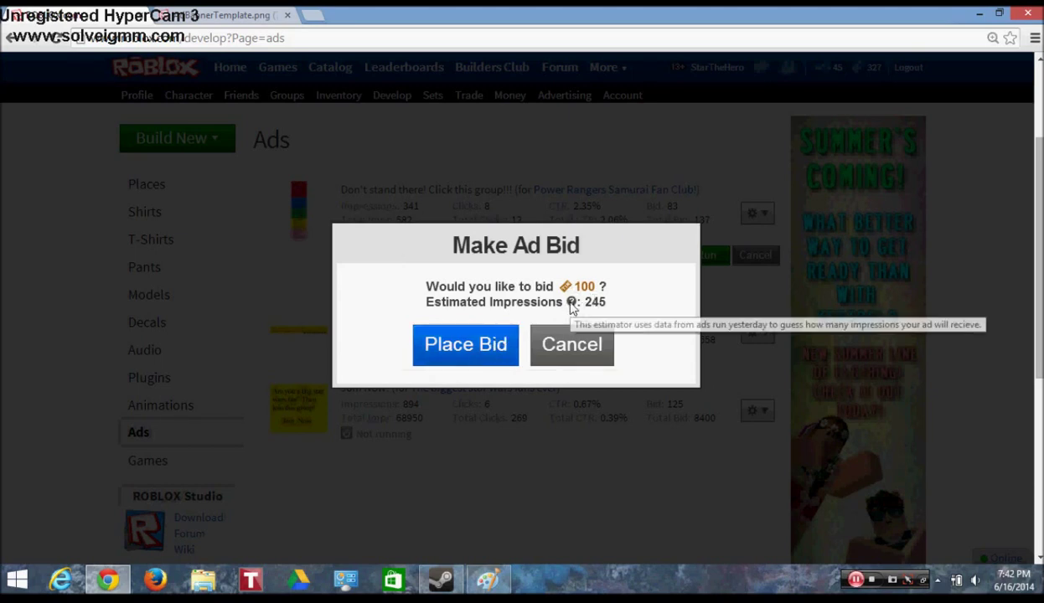
pyautogui.click(494, 360)
pyautogui.click(497, 358)
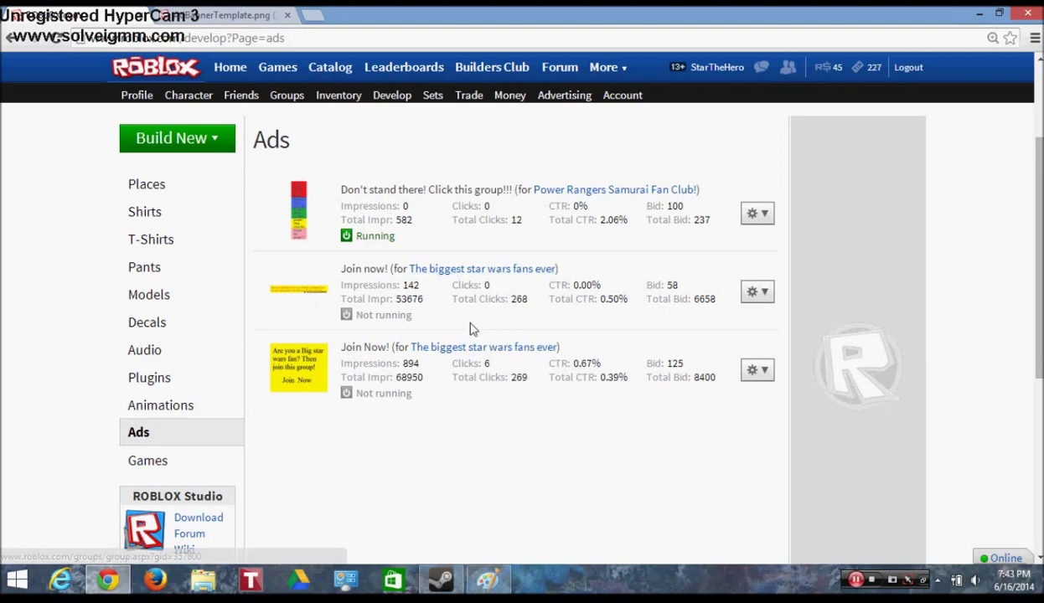
# Step: Go to the Roblox profile page and close the banner template in Paint without saving
pyautogui.click(142, 97)
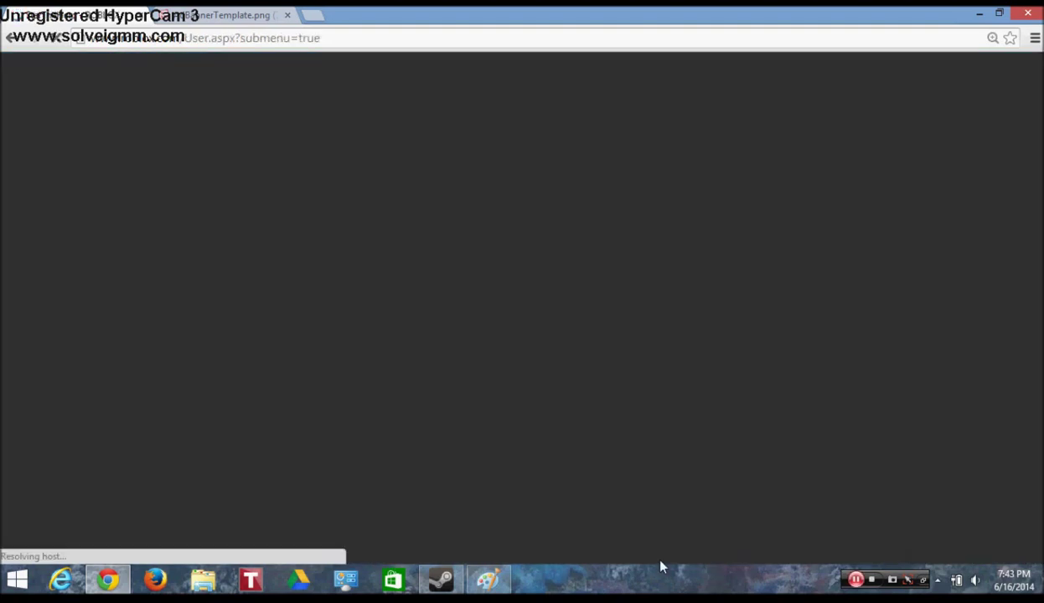
pyautogui.click(501, 574)
pyautogui.click(918, 72)
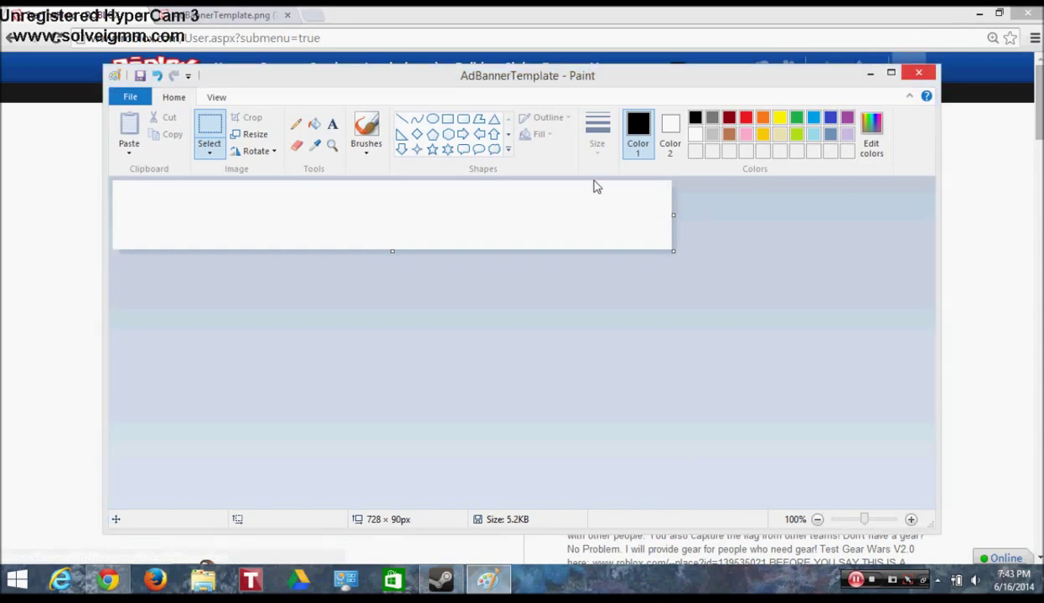
pyautogui.click(546, 314)
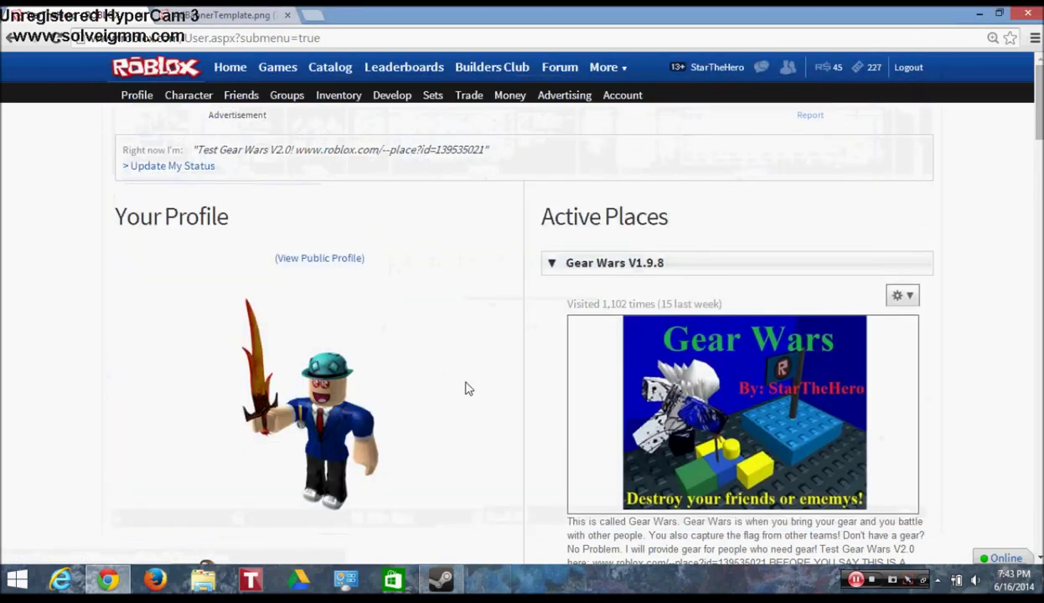
# Step: Show the public profile view and close the search app window from the taskbar
pyautogui.scroll(-1, 470, 387)
pyautogui.scroll(1, 470, 386)
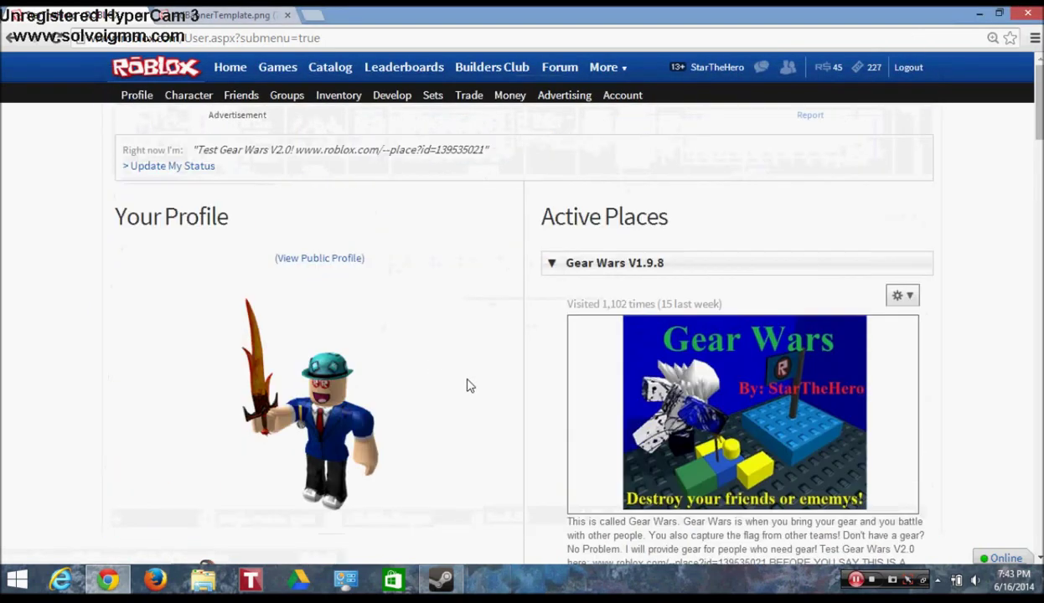
pyautogui.click(361, 260)
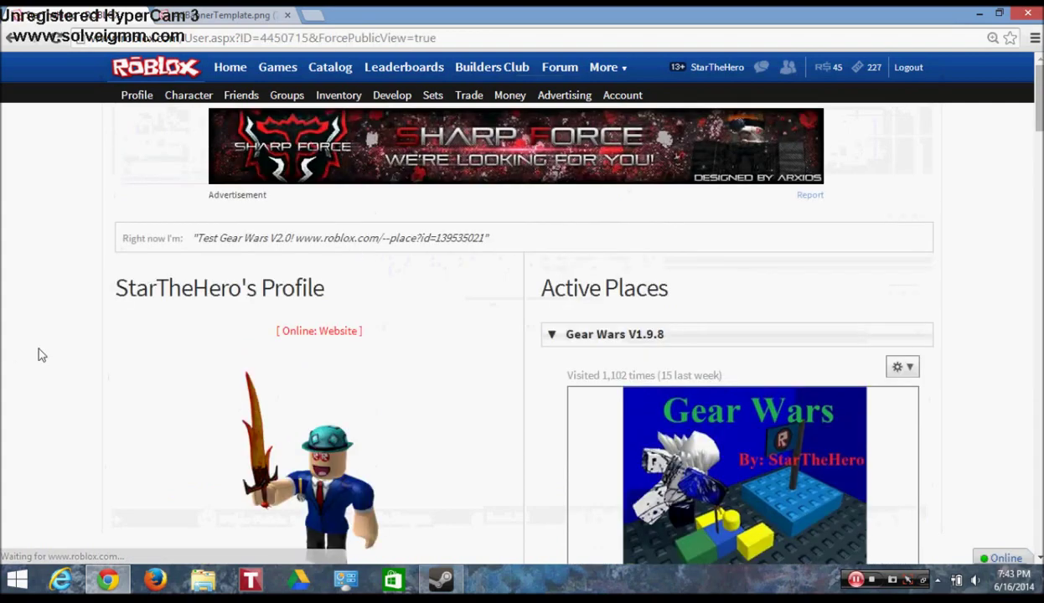
pyautogui.scroll(-8, 187, 508)
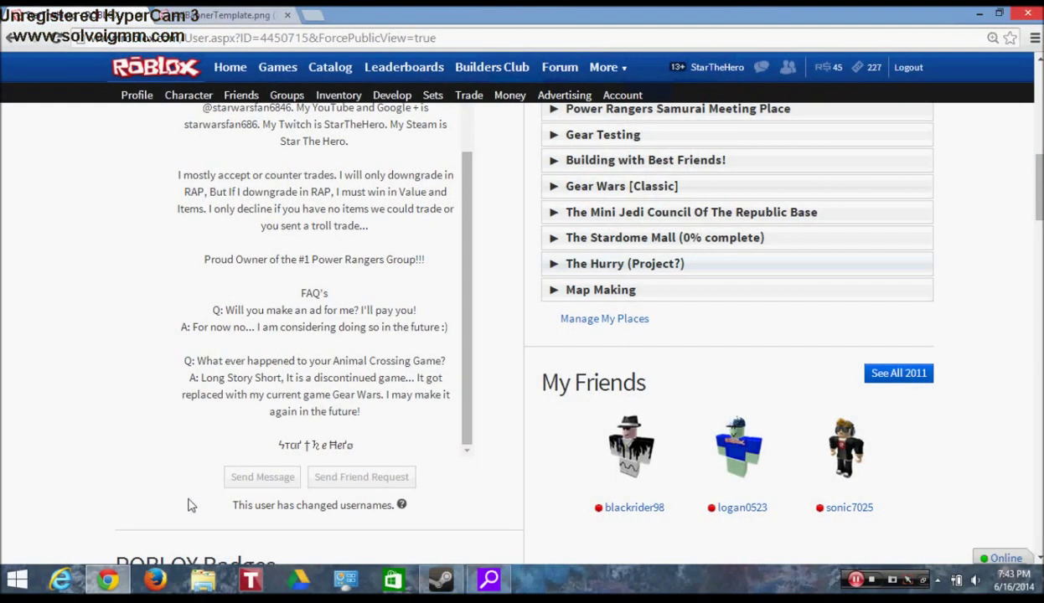
pyautogui.rightClick(488, 580)
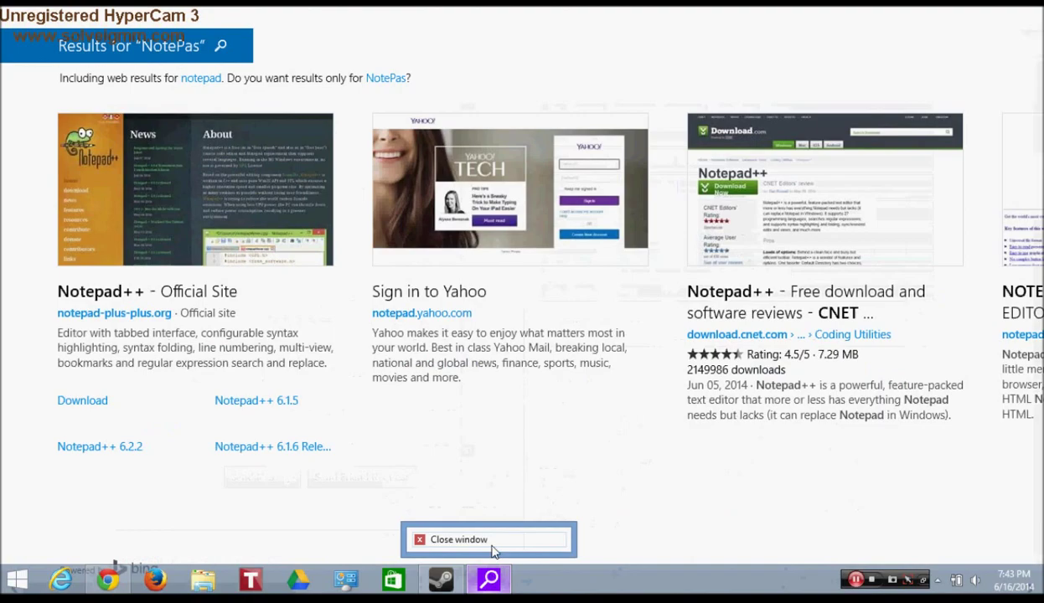
pyautogui.click(493, 550)
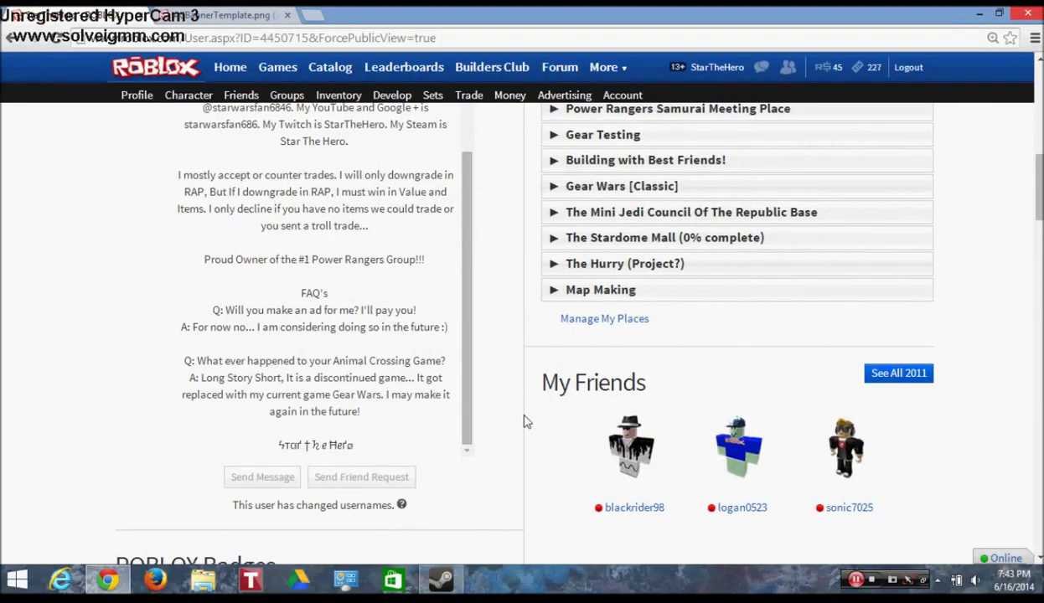